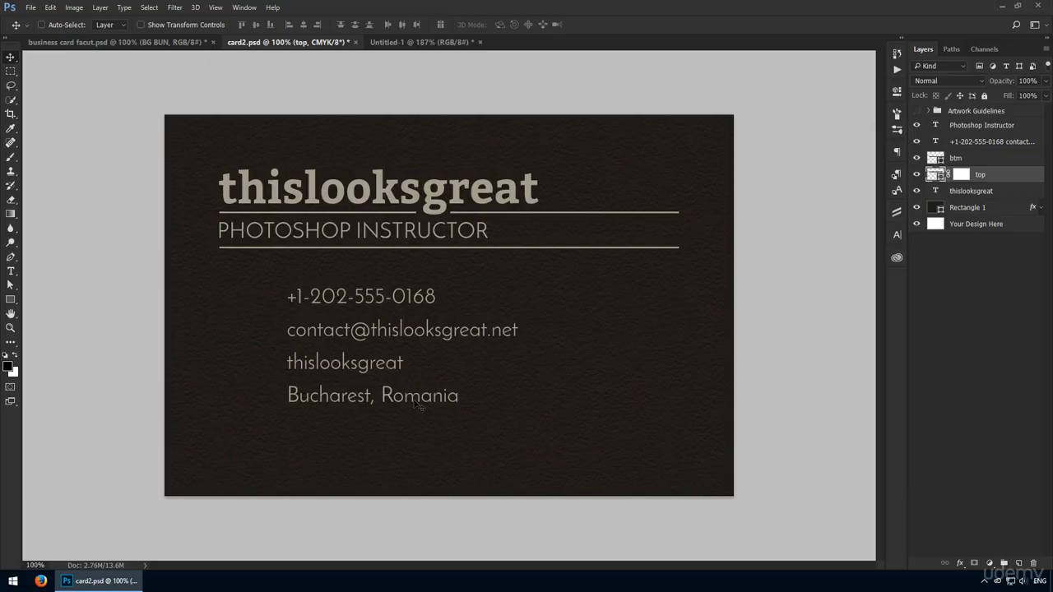
# Bring the four contact icons from the Untitled-1 document into card2.psd, placing them beside the contact details.
pyautogui.click(421, 43)
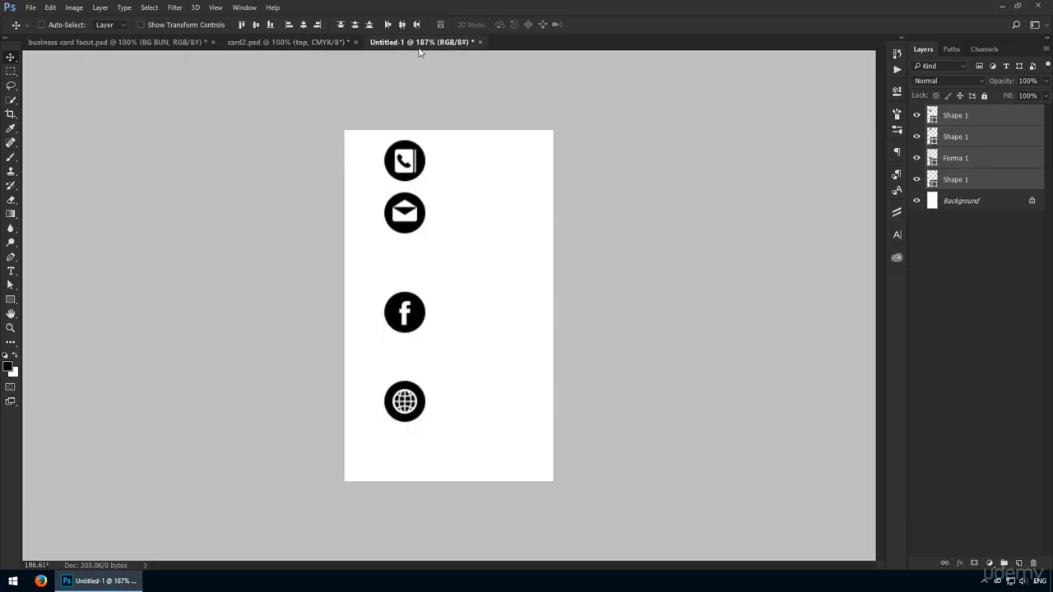
pyautogui.moveTo(461, 236); pyautogui.dragTo(278, 354)
pyautogui.hotkey('ctrl', 'space')
pyautogui.click(312, 317)
pyautogui.moveTo(312, 317); pyautogui.dragTo(333, 313)
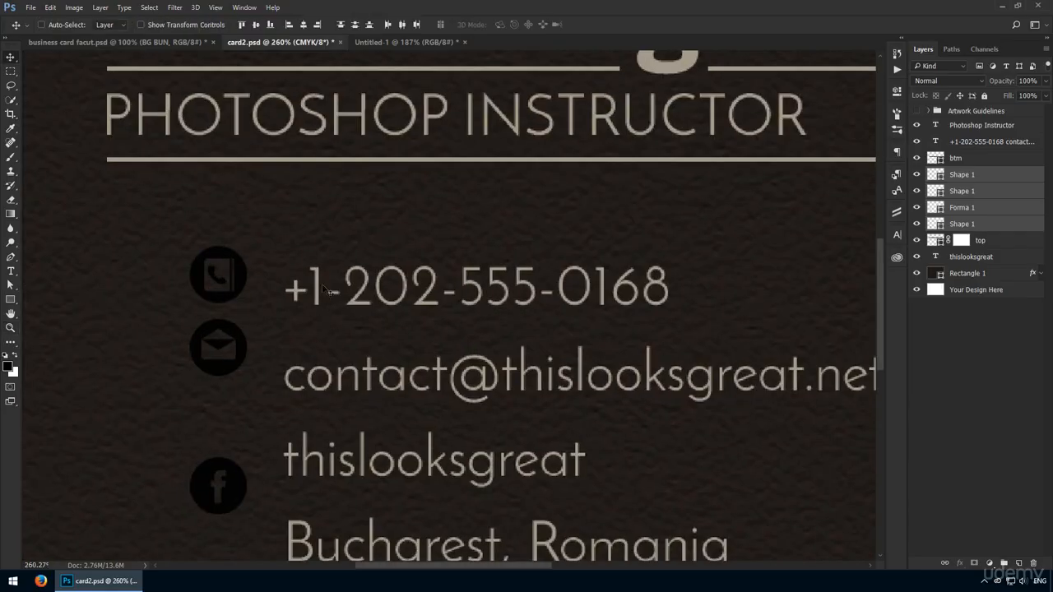
# Nudge the four icons together toward the contact text, leaving a gap of about 20 px.
pyautogui.press('Right')
pyautogui.press('Right')
pyautogui.press('Right')
pyautogui.press('Right')
pyautogui.press('Right')
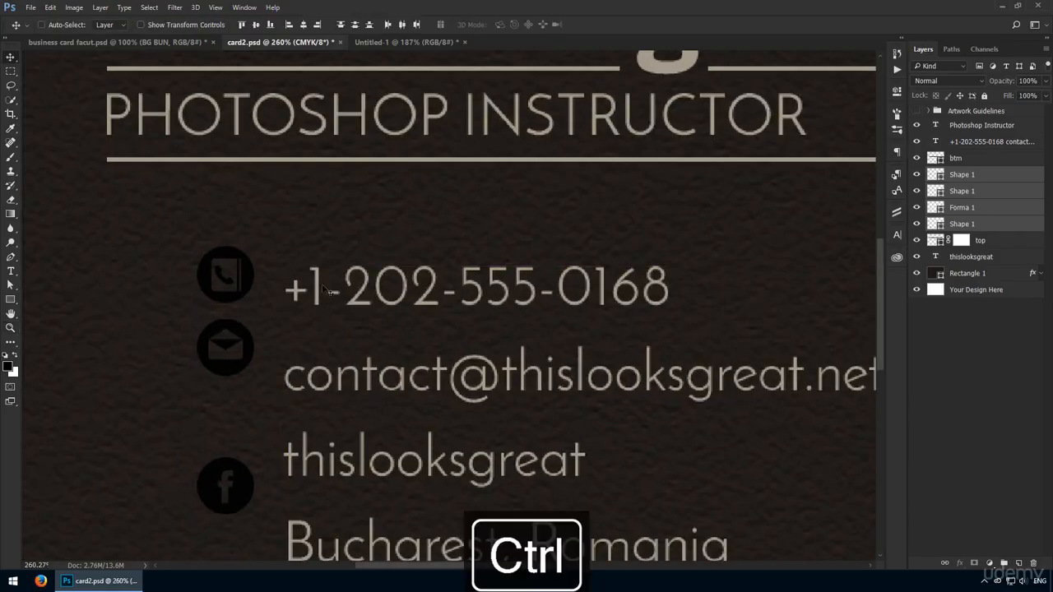
pyautogui.press('Left')
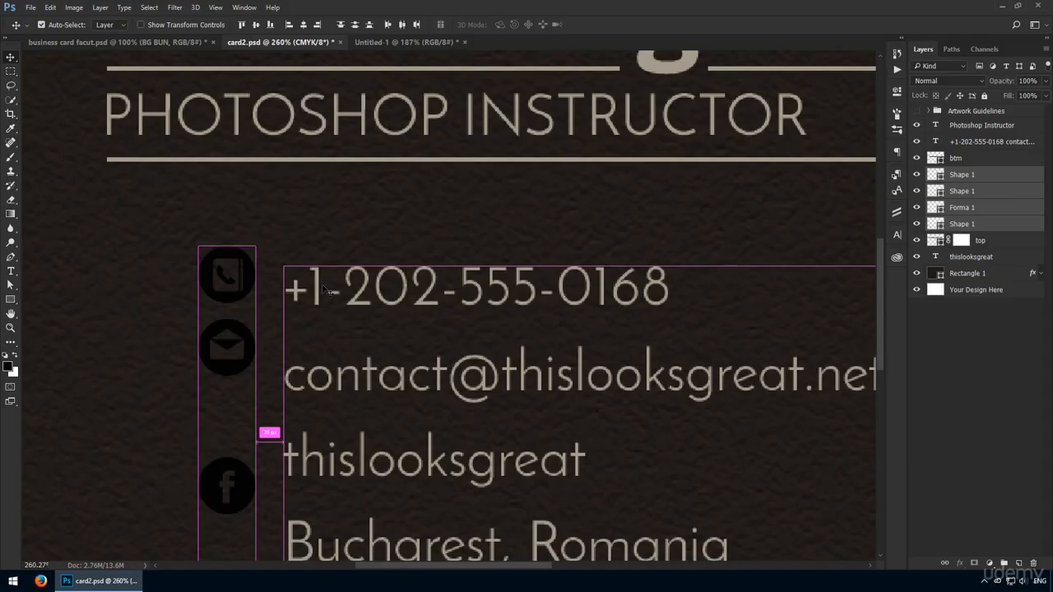
# Centre the phone icon vertically on the phone number line, using a marquee around the digit 1 as the alignment reference.
pyautogui.click(985, 174)
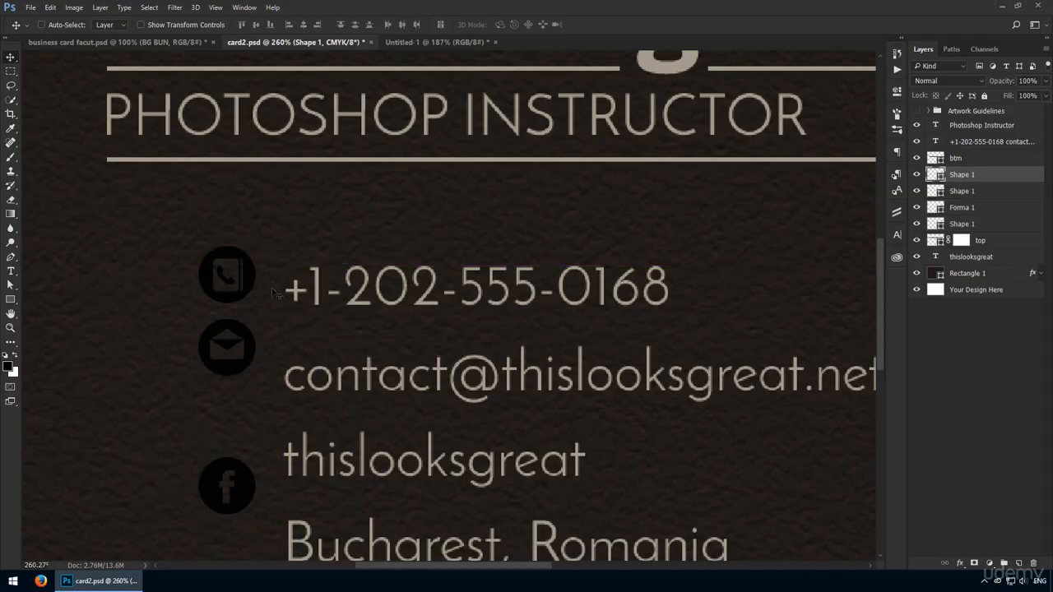
pyautogui.keyDown('ctrl'); pyautogui.click(226, 275); pyautogui.keyUp('ctrl')
pyautogui.press('m')
pyautogui.moveTo(253, 297); pyautogui.dragTo(304, 304)
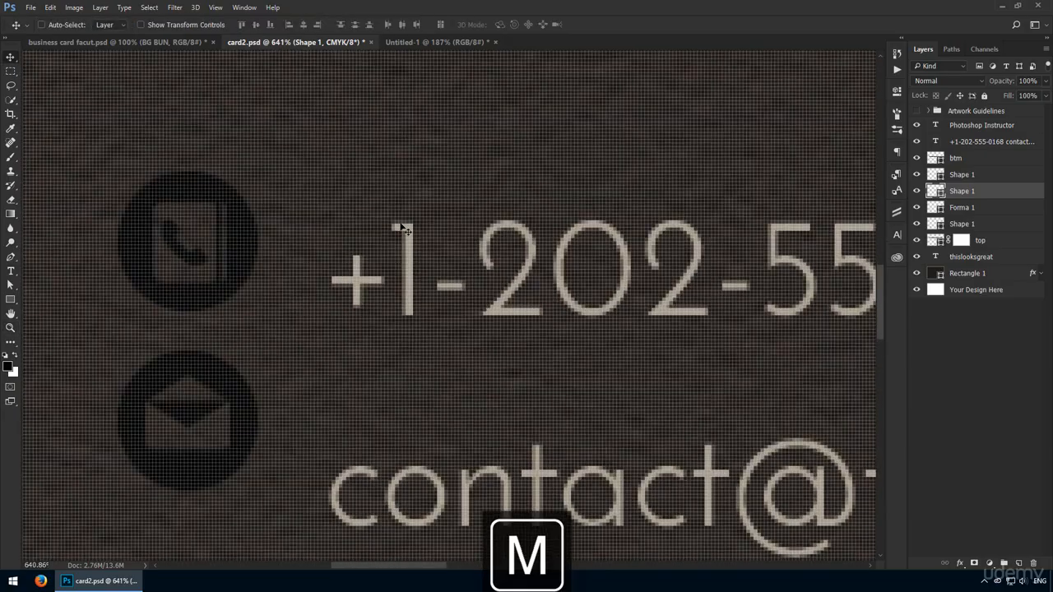
pyautogui.moveTo(399, 225); pyautogui.dragTo(441, 314)
pyautogui.press('v')
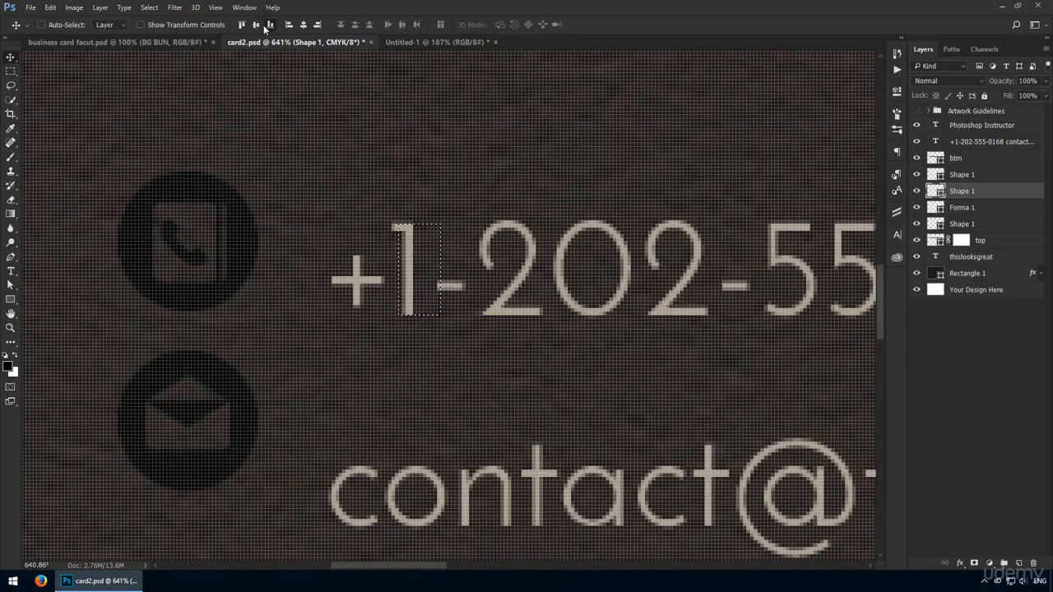
# Centre the envelope icon vertically on the email line, using a marquee over the height of a letter t as reference.
pyautogui.scroll(-5, 239, 188)
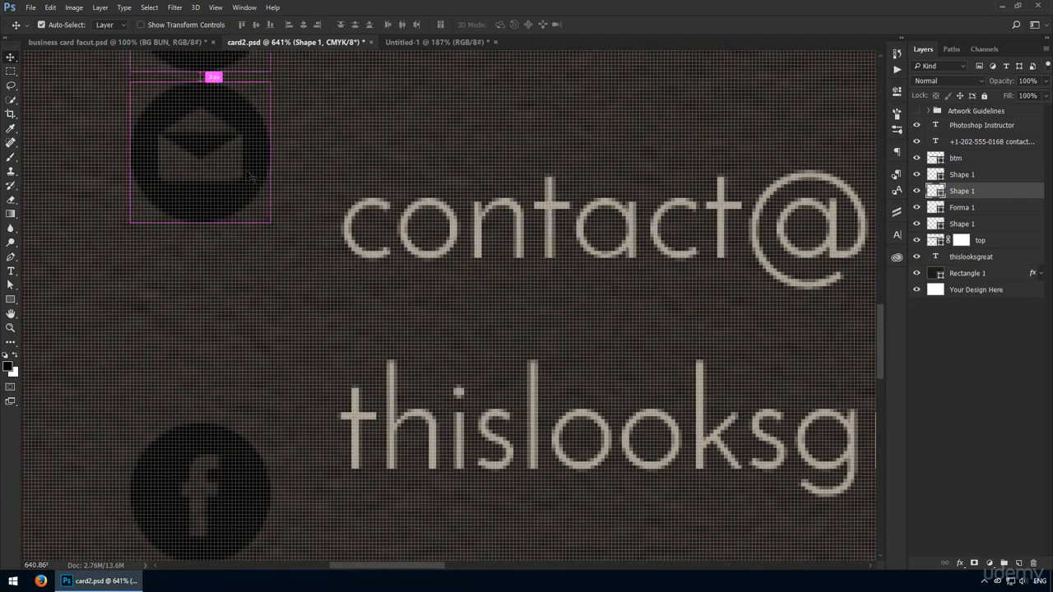
pyautogui.click(251, 176)
pyautogui.press('m')
pyautogui.moveTo(547, 176); pyautogui.dragTo(563, 258)
pyautogui.press('v')
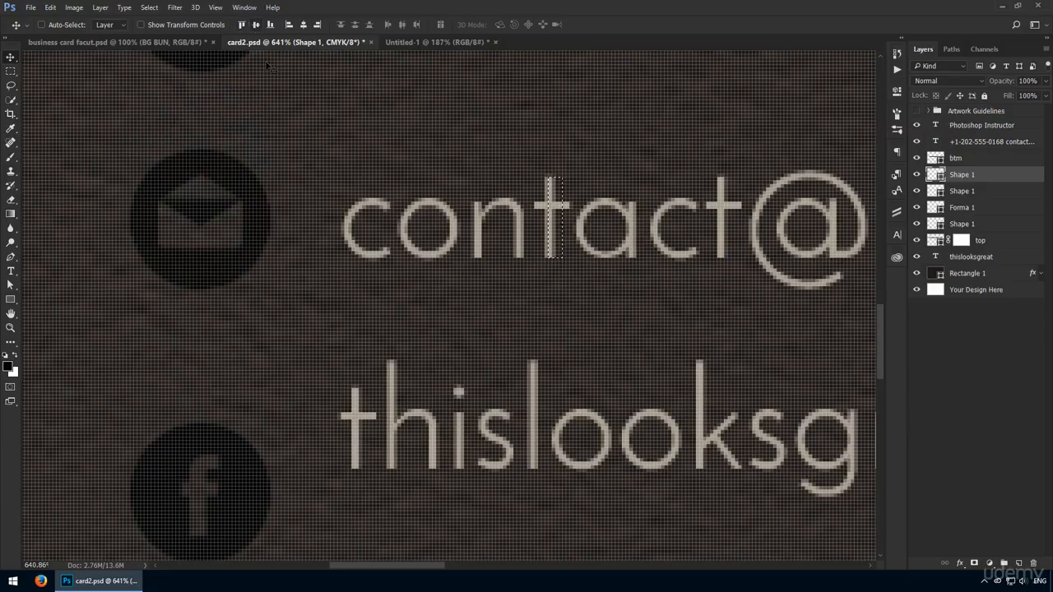
pyautogui.hotkey('ctrl', 'd')
# Centre the Facebook icon vertically on the thislooksgreat contact line, using a marquee around the letter h, and clear the selection.
pyautogui.keyDown('ctrl'); pyautogui.click(258, 498); pyautogui.keyUp('ctrl')
pyautogui.press('m')
pyautogui.moveTo(387, 360); pyautogui.dragTo(442, 471)
pyautogui.press('v')
pyautogui.click(257, 25)
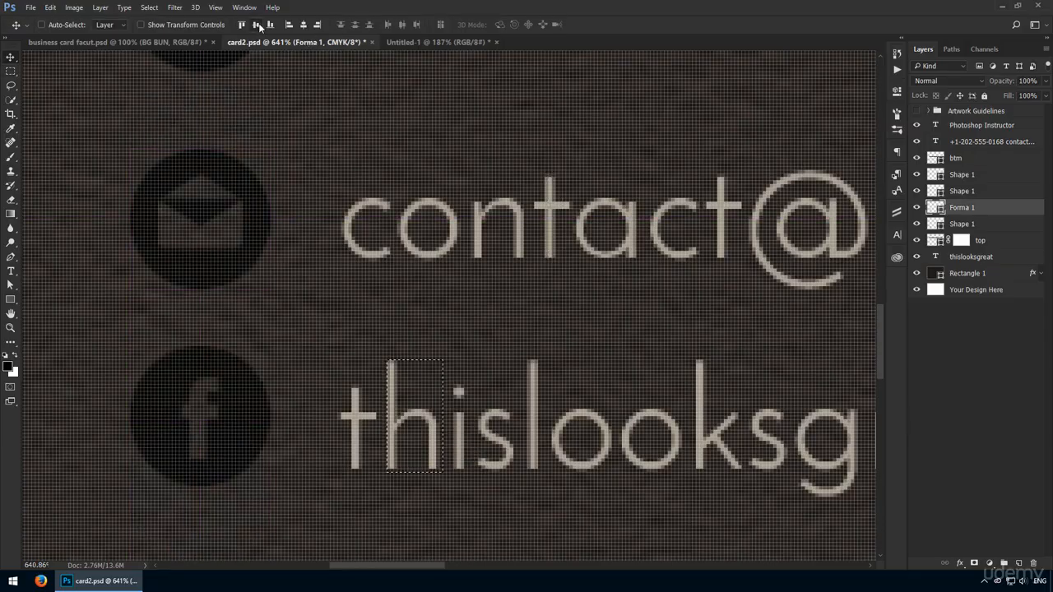
pyautogui.hotkey('ctrl', 'd')
# Move the globe icon up beside the Bucharest, Romania line and align it vertically with a marquee around the capital B.
pyautogui.moveTo(314, 350); pyautogui.dragTo(327, 77)
pyautogui.keyDown('ctrl'); pyautogui.click(273, 423); pyautogui.keyUp('ctrl')
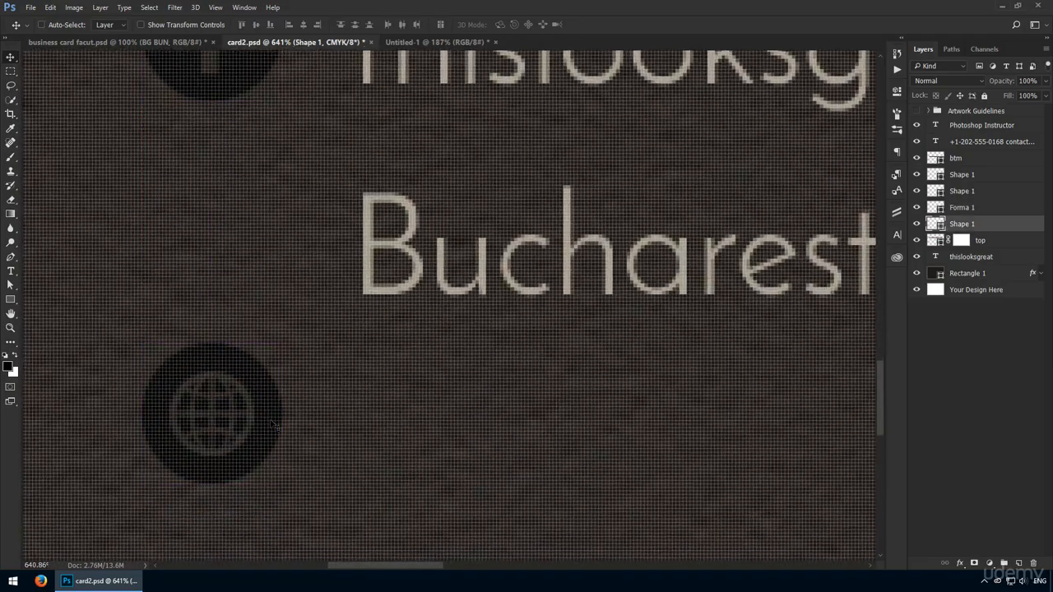
pyautogui.moveTo(272, 423); pyautogui.dragTo(288, 344)
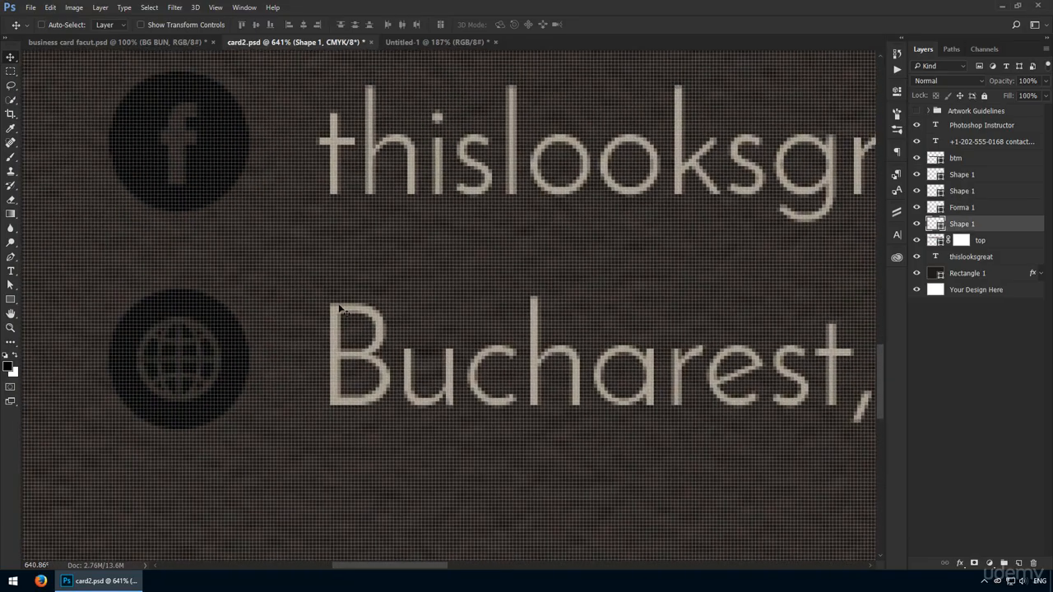
pyautogui.press('m')
pyautogui.moveTo(330, 303); pyautogui.dragTo(369, 404)
pyautogui.press('v')
pyautogui.hotkey('ctrl', 'd')
pyautogui.press('Up')
pyautogui.hotkey('ctrl', '-')
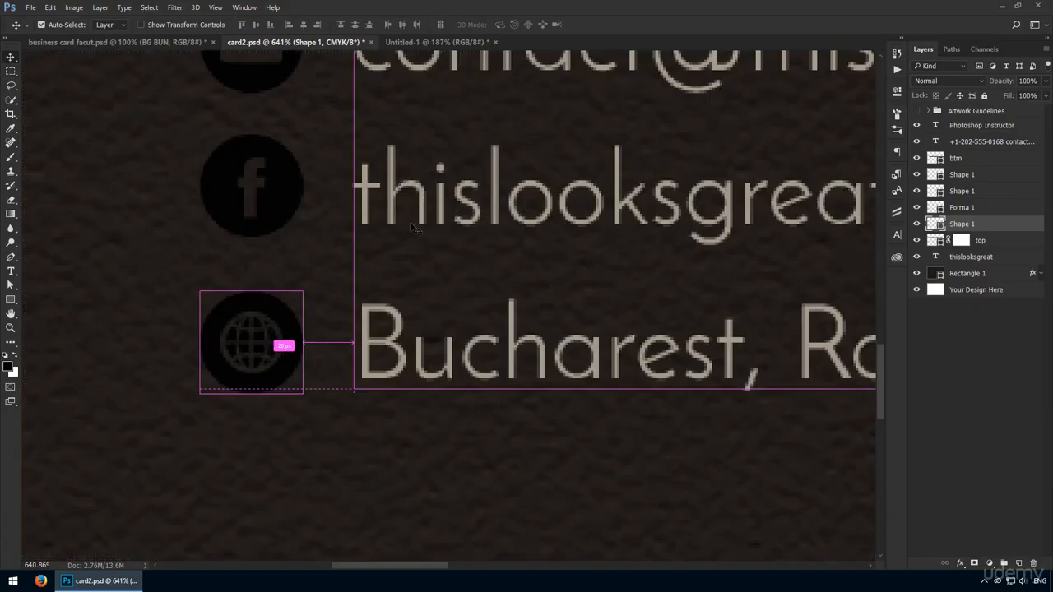
# Select the contact text layer and the four icon layers and move them above the Photoshop Instructor layer.
pyautogui.hotkey('ctrl', '1')
pyautogui.hotkey('ctrl', 'space')
pyautogui.moveTo(290, 310); pyautogui.dragTo(311, 324)
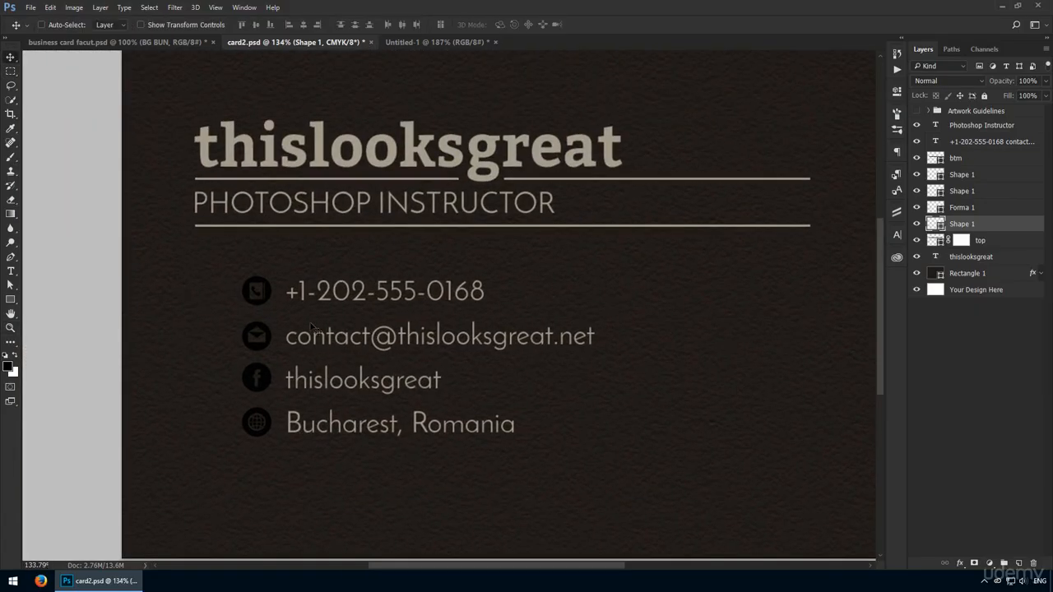
pyautogui.click(968, 175)
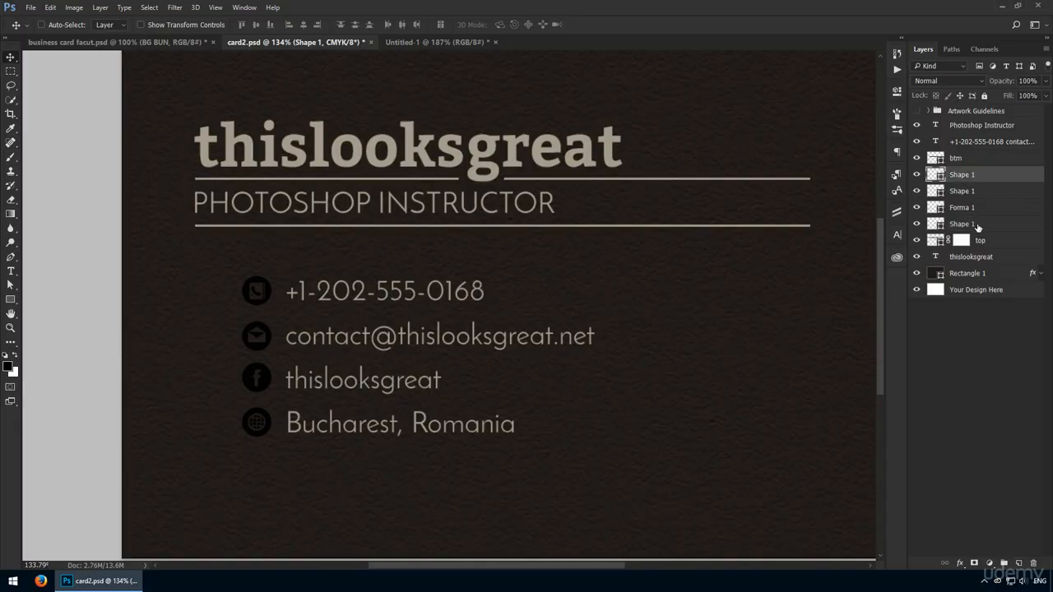
pyautogui.keyDown('shift'); pyautogui.click(978, 226); pyautogui.keyUp('shift')
pyautogui.keyDown('ctrl'); pyautogui.click(979, 142); pyautogui.keyUp('ctrl')
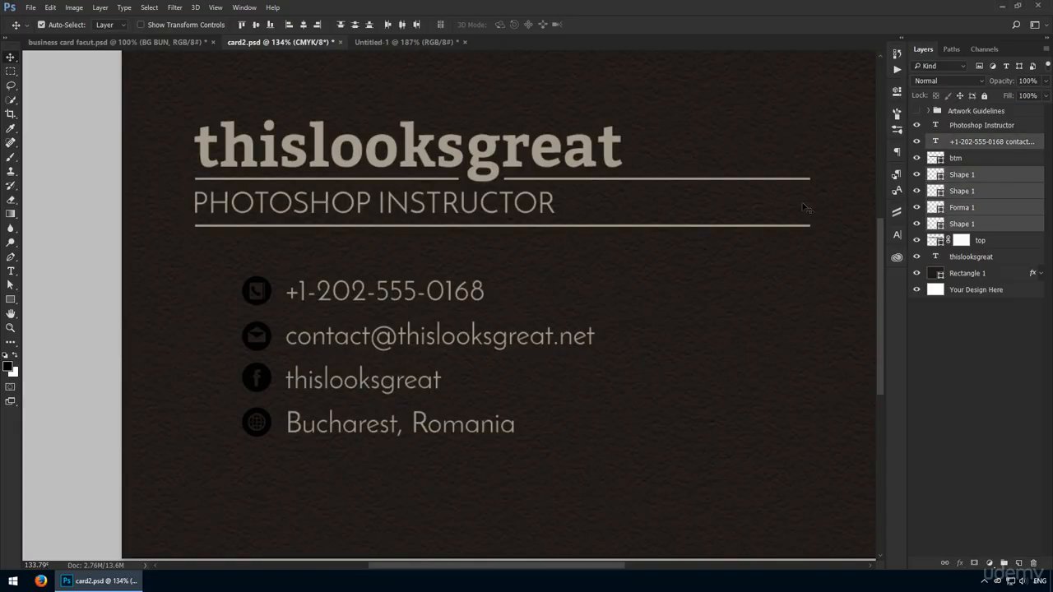
pyautogui.moveTo(970, 142); pyautogui.dragTo(969, 121)
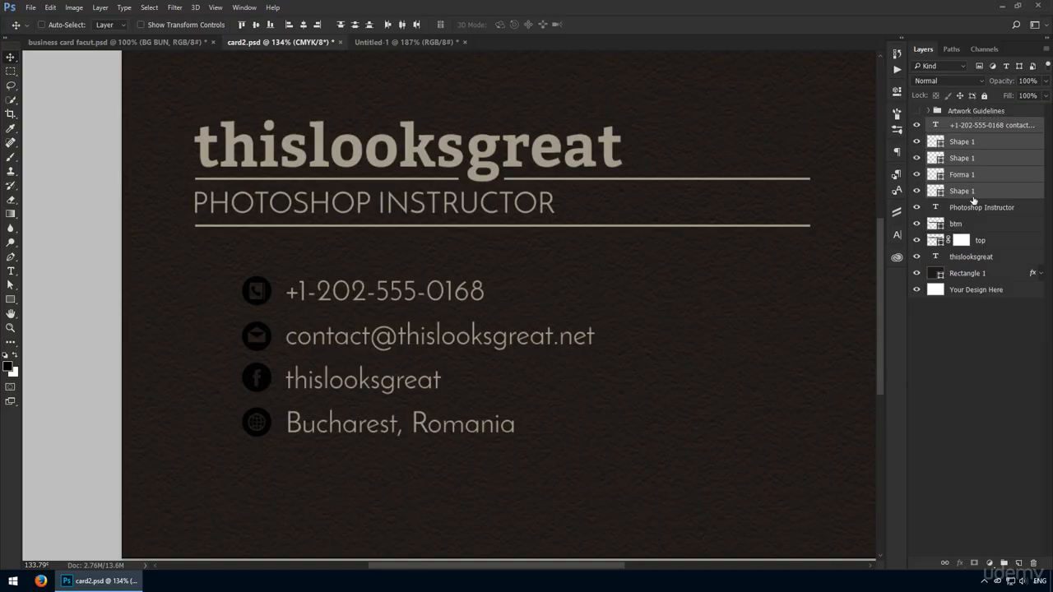
# Group the four icon layers and name the group icons.
pyautogui.click(975, 193)
pyautogui.keyDown('shift'); pyautogui.click(974, 144); pyautogui.keyUp('shift')
pyautogui.hotkey('ctrl', 'g')
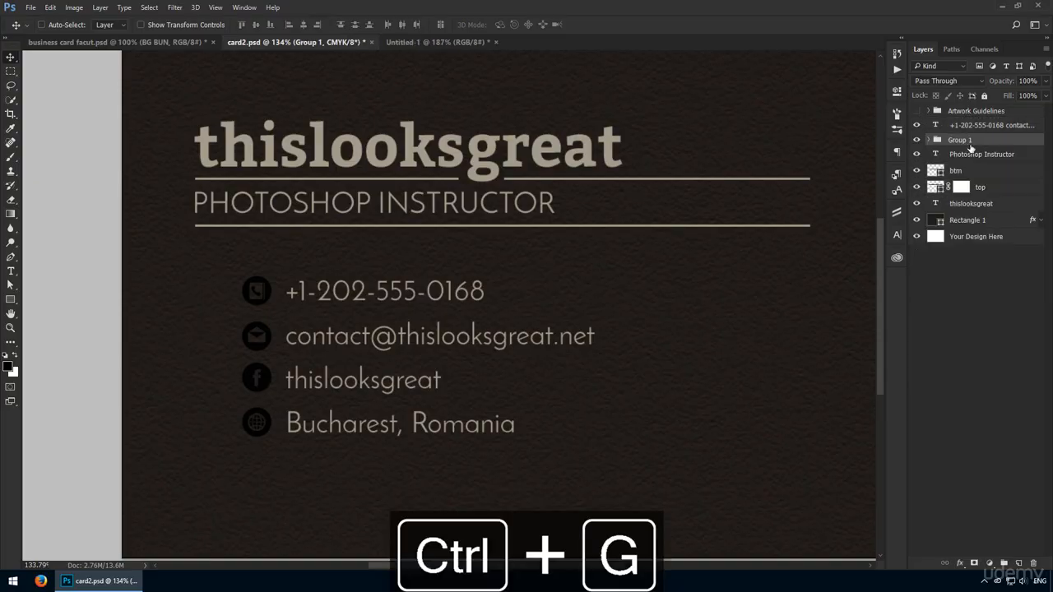
pyautogui.doubleClick(960, 140)
pyautogui.write('icon')
pyautogui.write('s')
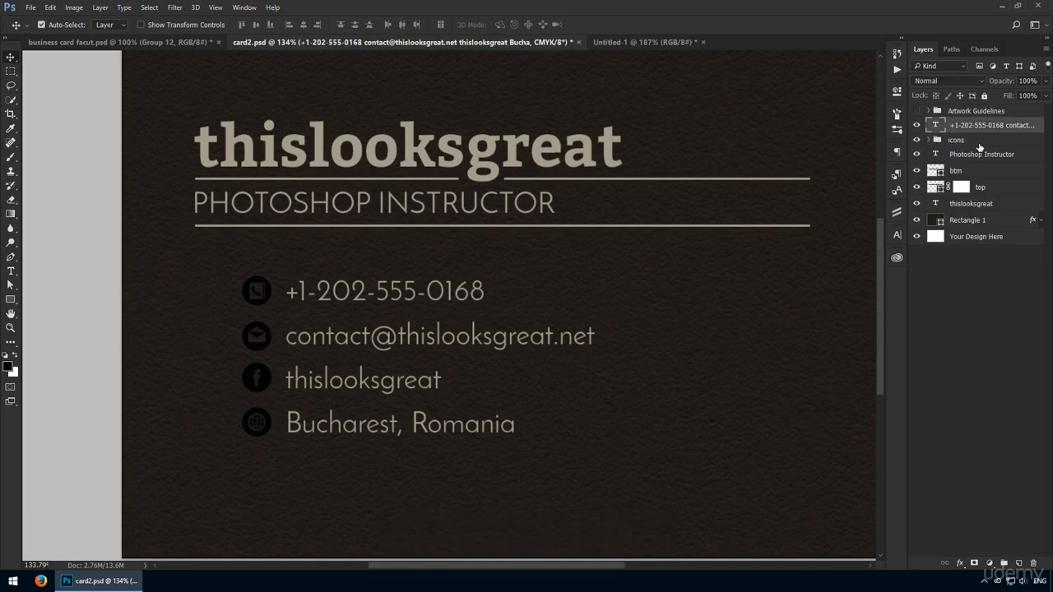
# Nudge the contact text and the icons group down together, away from the lower divider line.
pyautogui.keyDown('ctrl'); pyautogui.click(979, 143); pyautogui.keyUp('ctrl')
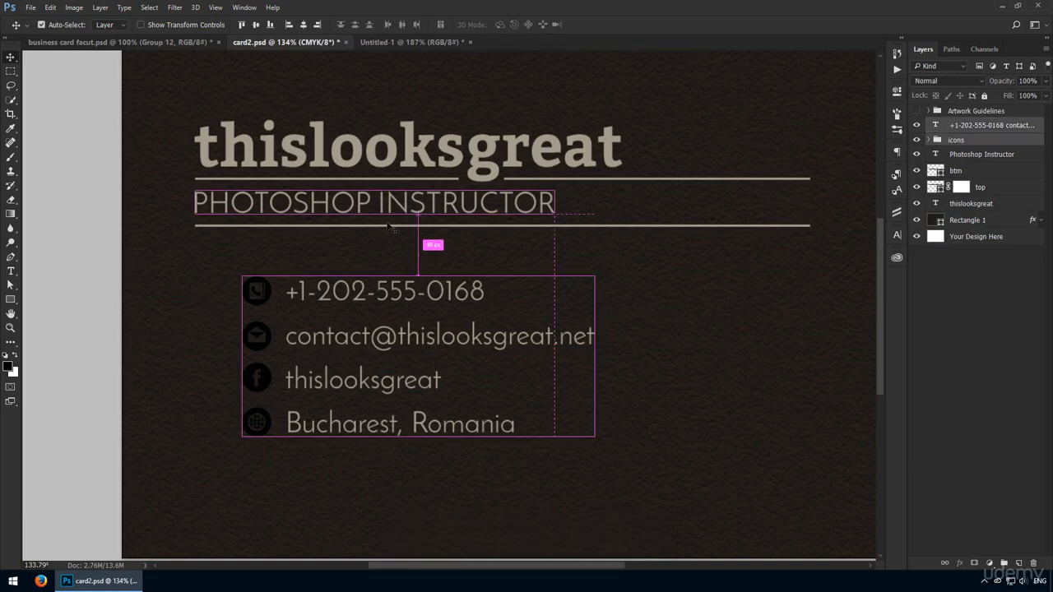
pyautogui.press('Down')
pyautogui.press('Down')
pyautogui.press('Down')
pyautogui.press('Down')
pyautogui.press('Down')
pyautogui.press('Down')
pyautogui.press('Down')
pyautogui.press('Down')
pyautogui.press('Down')
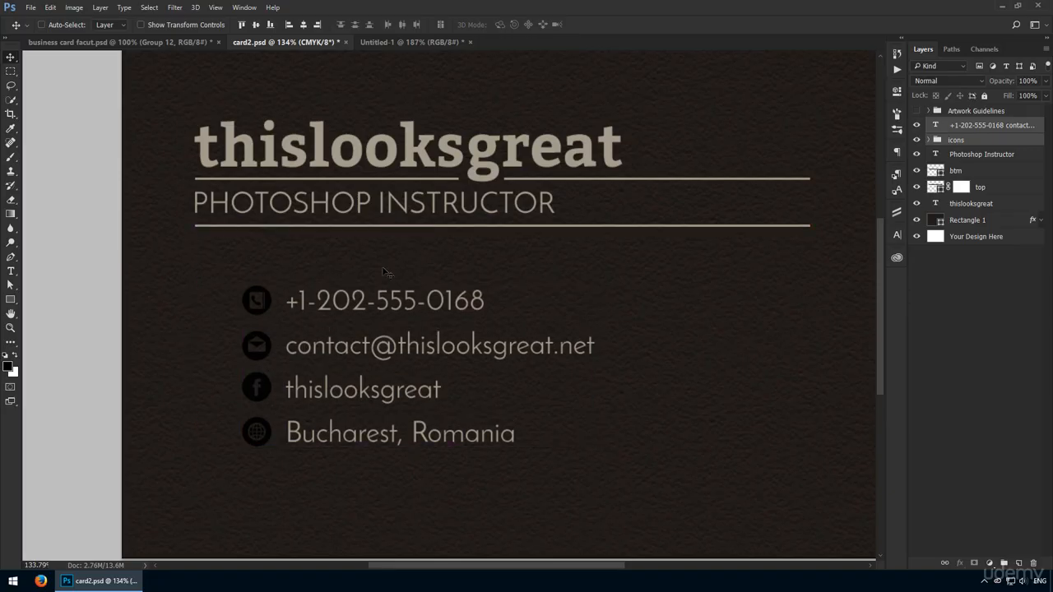
# Create a 90 × 90 px black circle and place it beside the contact icons, below the start of the divider lines.
pyautogui.moveTo(11, 299); pyautogui.dragTo(37, 328)
pyautogui.click(165, 317)
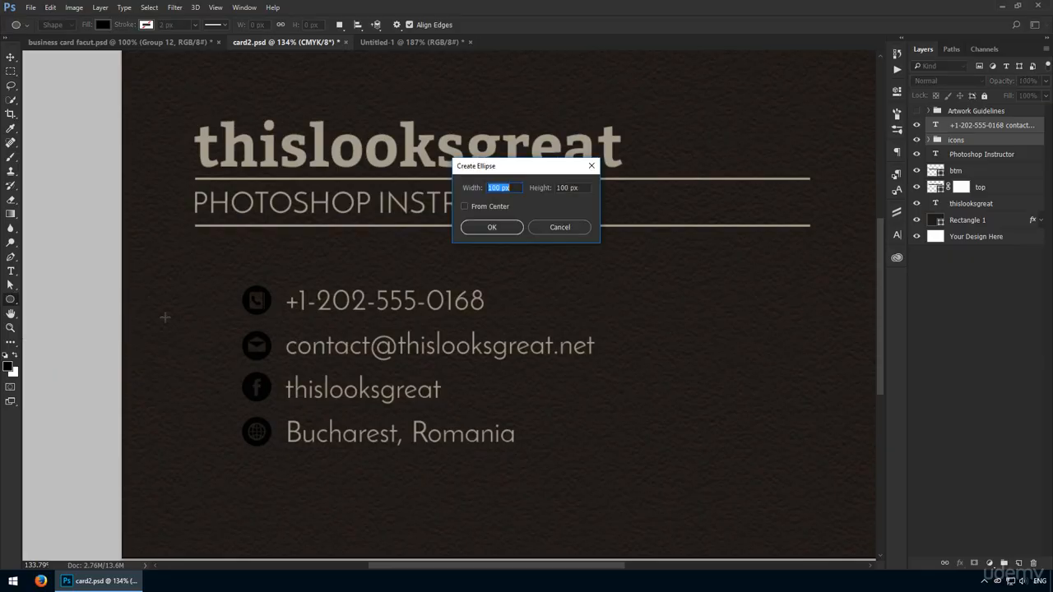
pyautogui.write('90')
pyautogui.press('Tab')
pyautogui.write('90')
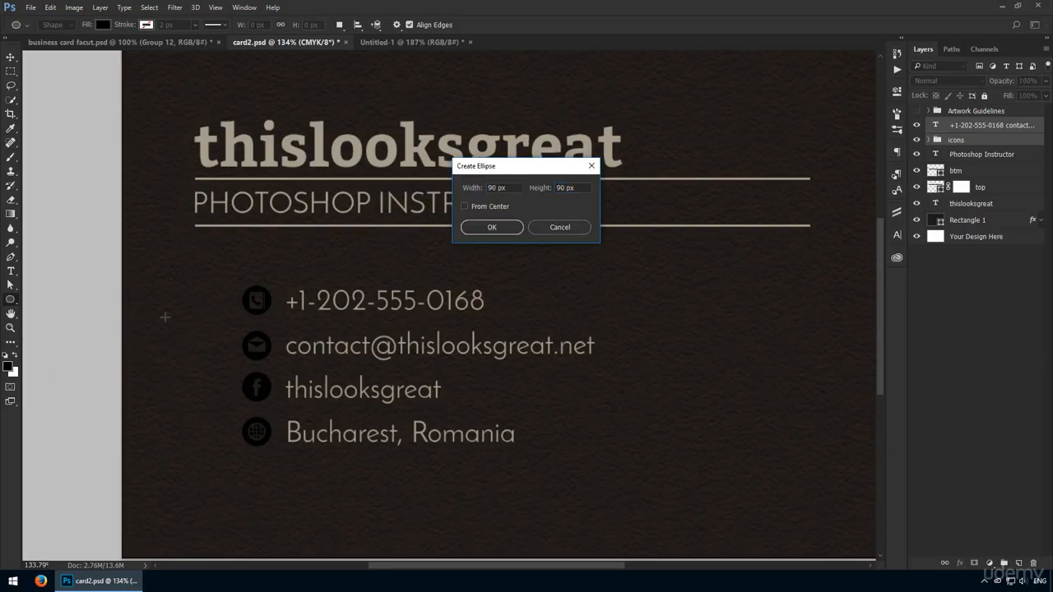
pyautogui.press('Return')
pyautogui.press('v')
pyautogui.moveTo(198, 345); pyautogui.dragTo(255, 335)
# Shift the contact text and icons group to the right of the circle, and reselect the circle's layer.
pyautogui.click(999, 144)
pyautogui.keyDown('shift'); pyautogui.click(956, 156); pyautogui.keyUp('shift')
pyautogui.keyDown('ctrl'); pyautogui.click(240, 324); pyautogui.keyUp('ctrl')
pyautogui.moveTo(215, 282); pyautogui.dragTo(252, 313)
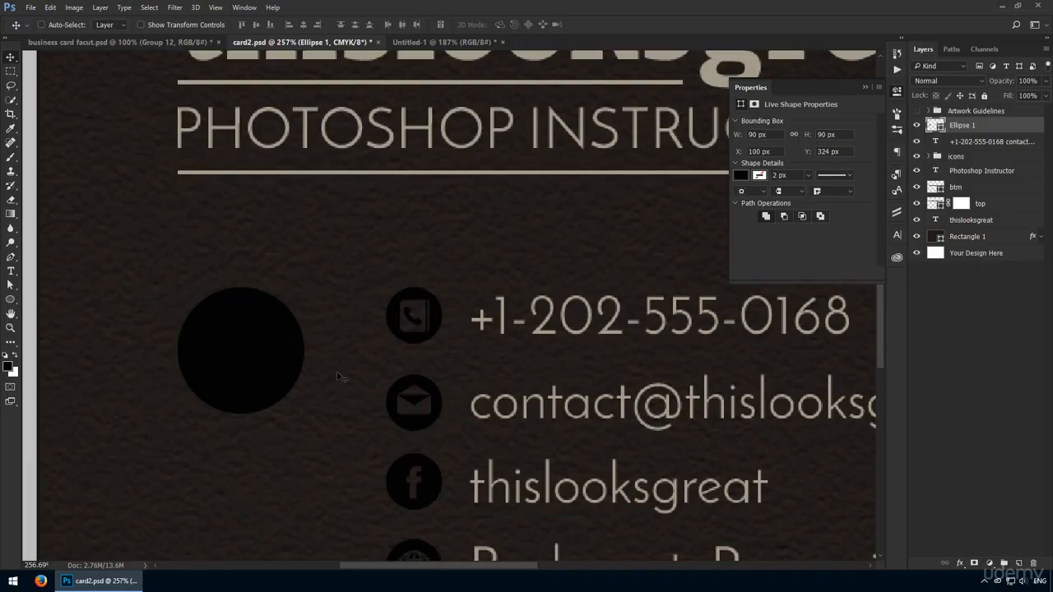
pyautogui.hotkey('ctrl', '1')
pyautogui.click(896, 90)
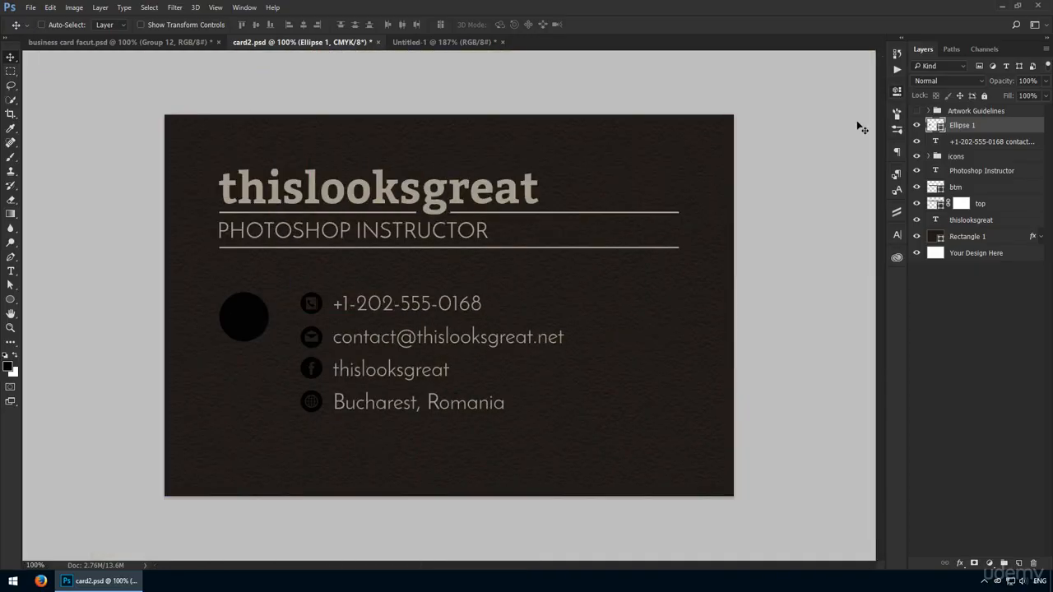
# Set the circle layer's fill to 0% and add an inside stroke of 6 px.
pyautogui.scroll(2, 295, 340)
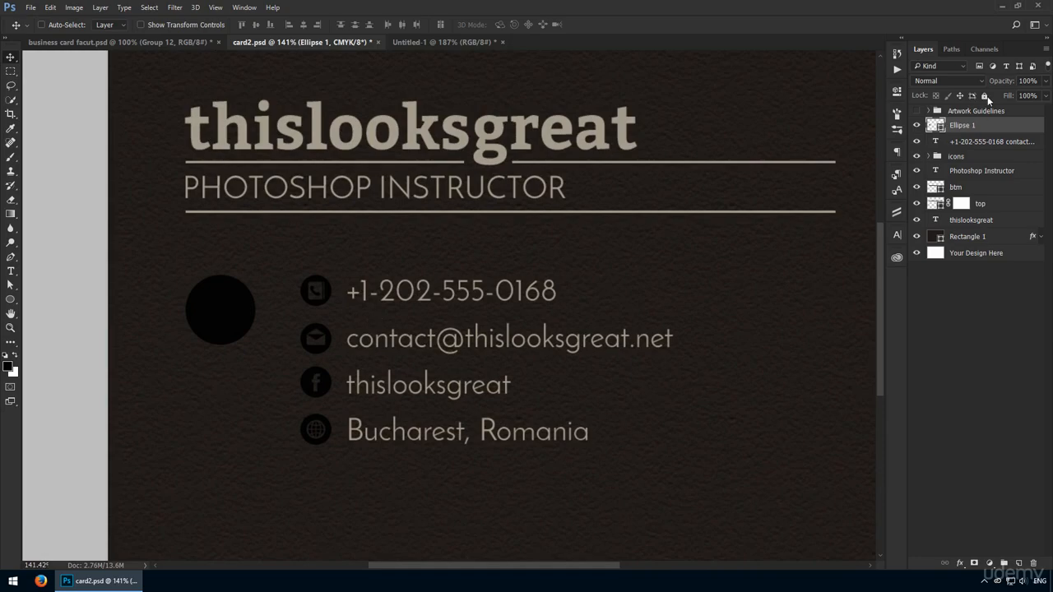
pyautogui.moveTo(1009, 96); pyautogui.dragTo(669, 130)
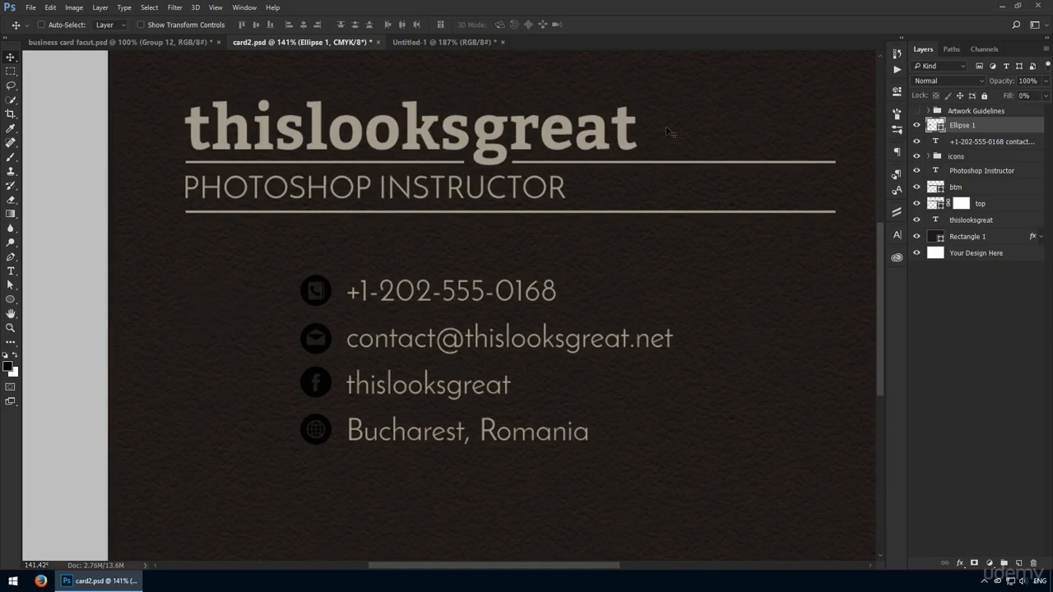
pyautogui.click(958, 565)
pyautogui.click(973, 459)
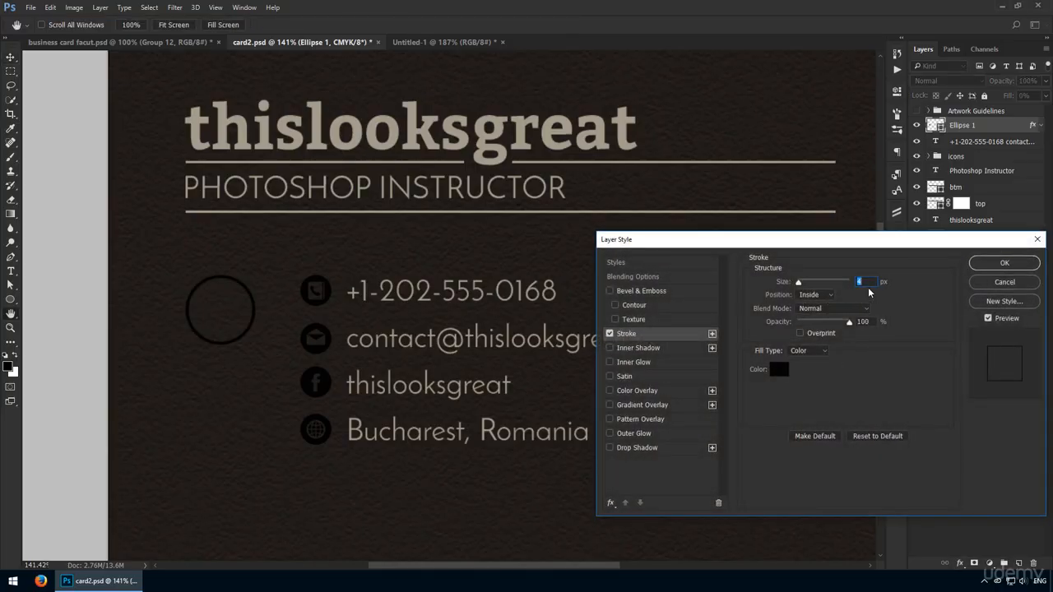
pyautogui.press('Up')
pyautogui.press('Up')
# Set the circle's stroke colour to #a39c8c and apply the layer style.
pyautogui.click(778, 369)
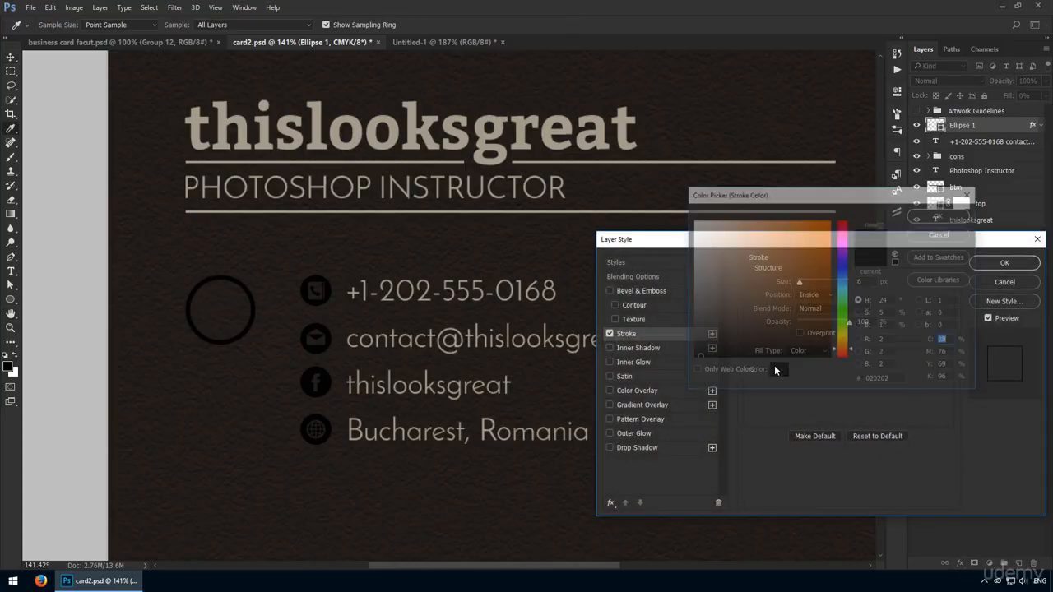
pyautogui.click(896, 382)
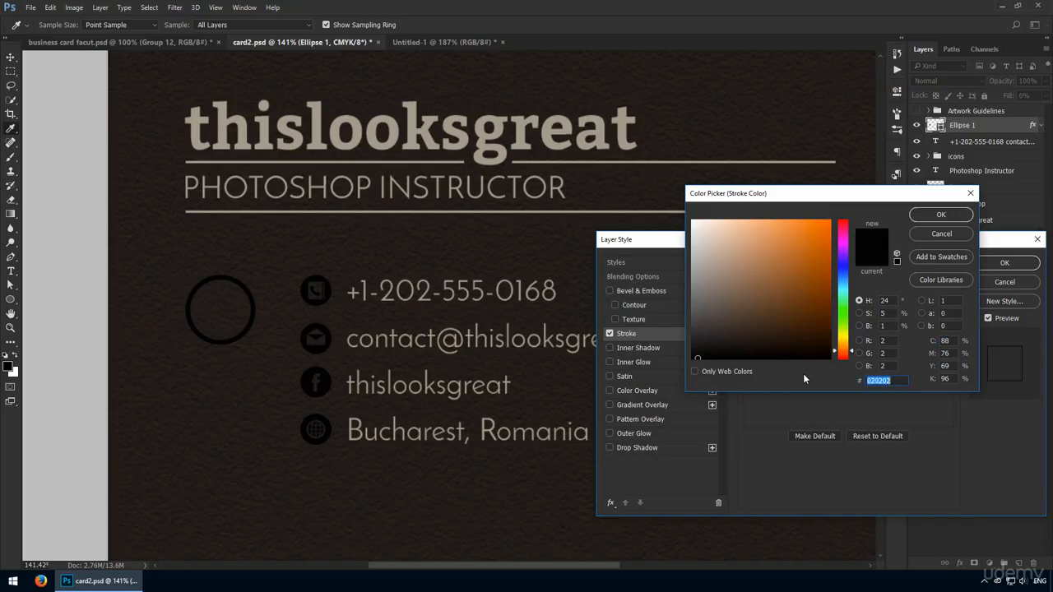
pyautogui.write('a3')
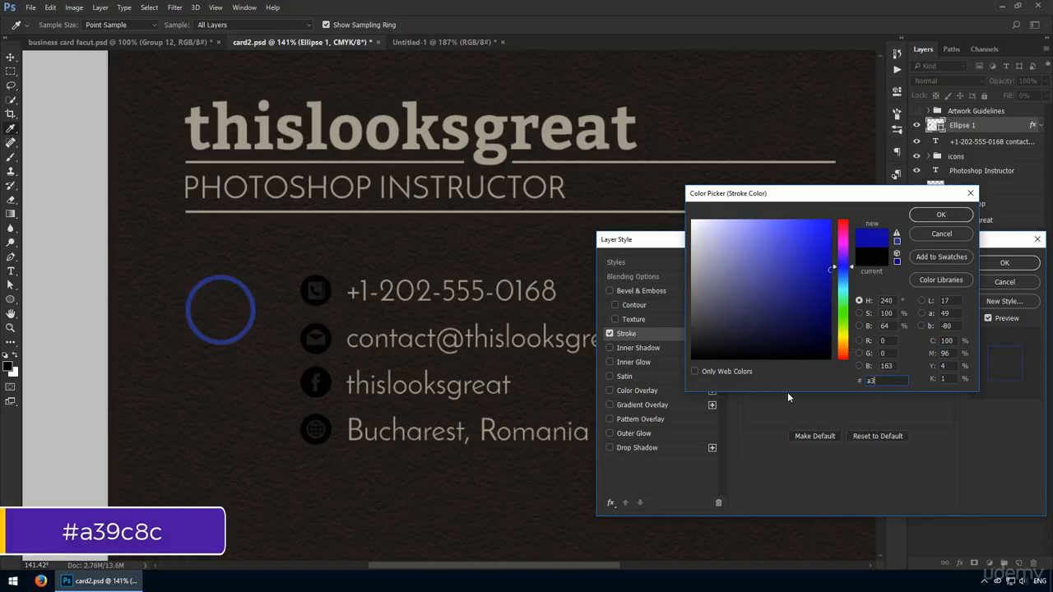
pyautogui.write('9c8c')
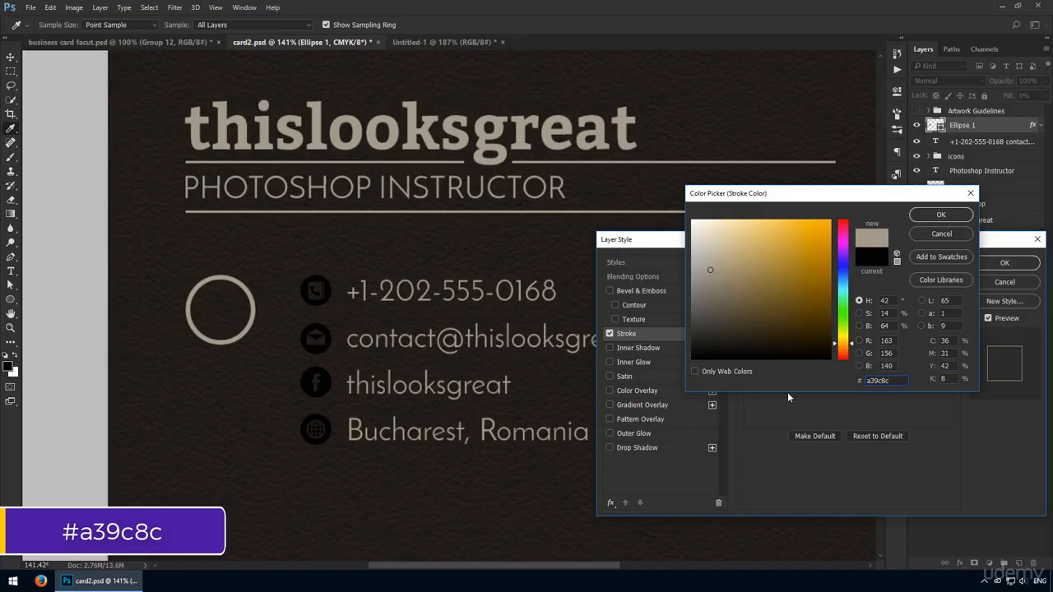
pyautogui.press('Return')
pyautogui.press('Return')
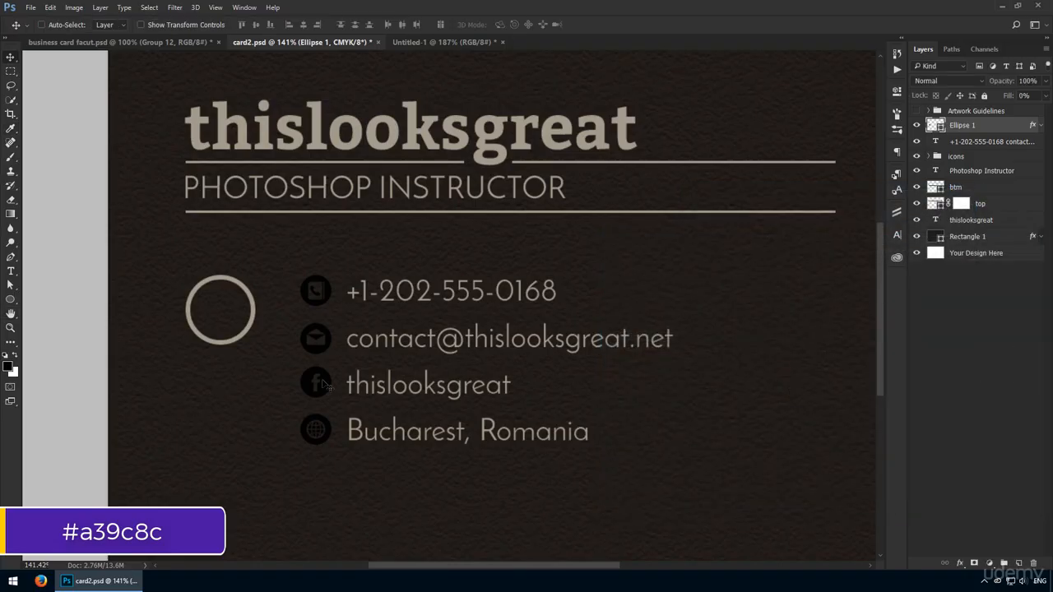
# Duplicate the outlined circle directly below the first one and shift the contact text and icons slightly to the right.
pyautogui.moveTo(231, 318); pyautogui.dragTo(231, 422)
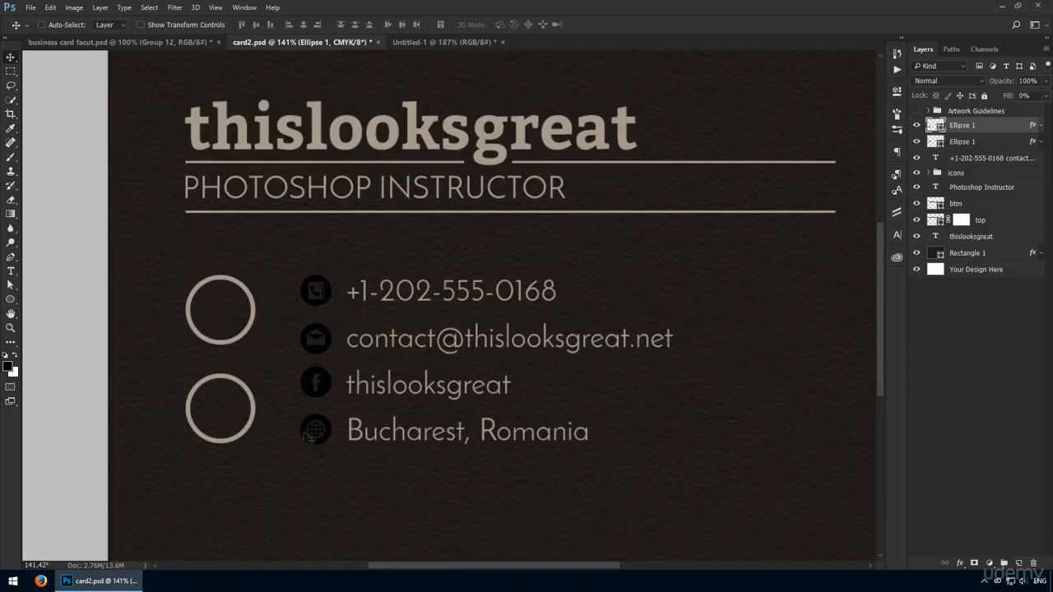
pyautogui.press('ctrl')
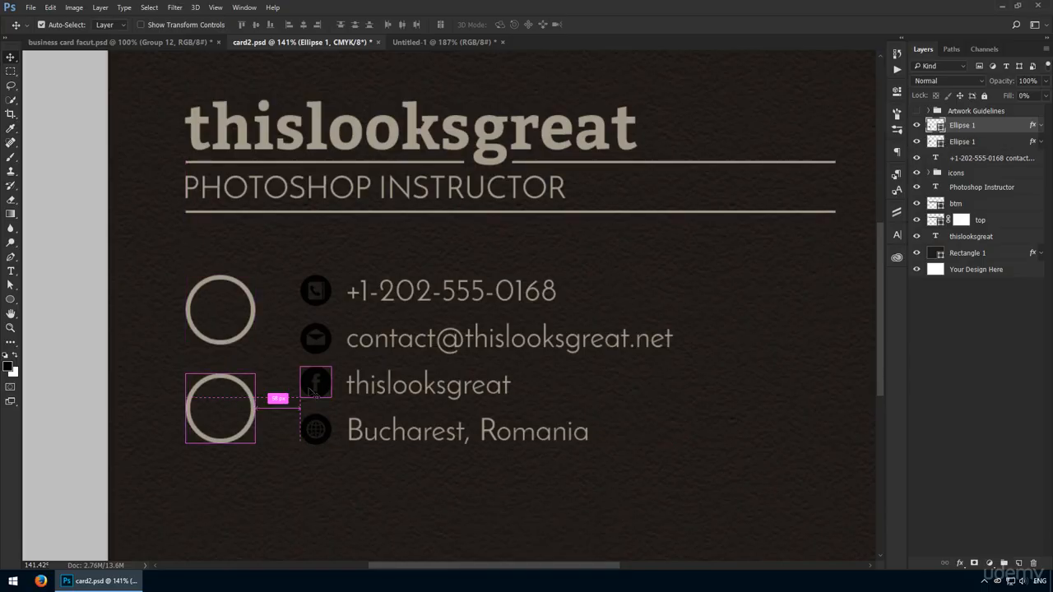
pyautogui.click(972, 161)
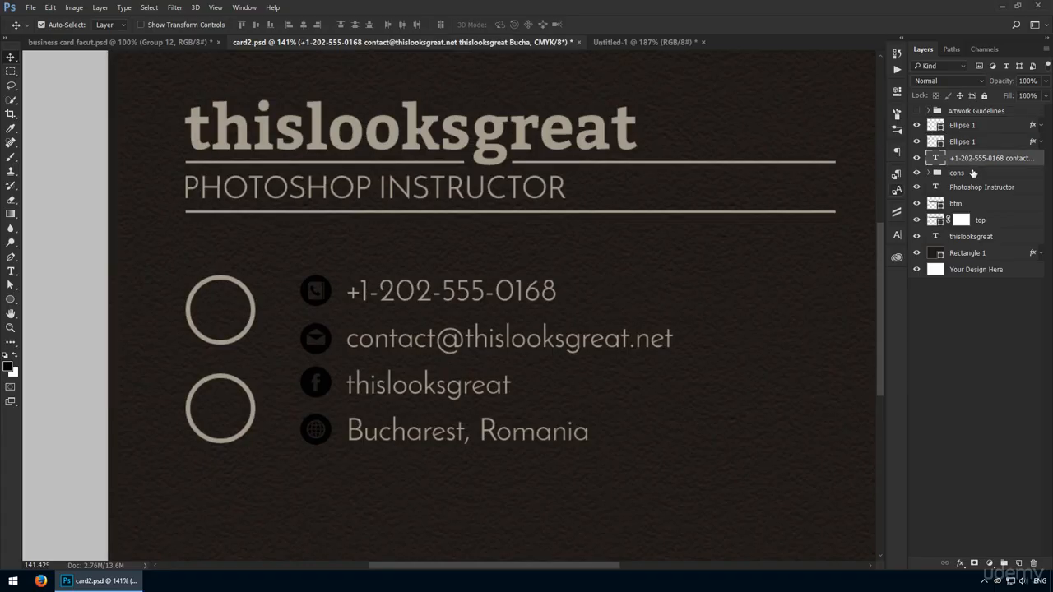
pyautogui.keyDown('ctrl'); pyautogui.click(974, 174); pyautogui.keyUp('ctrl')
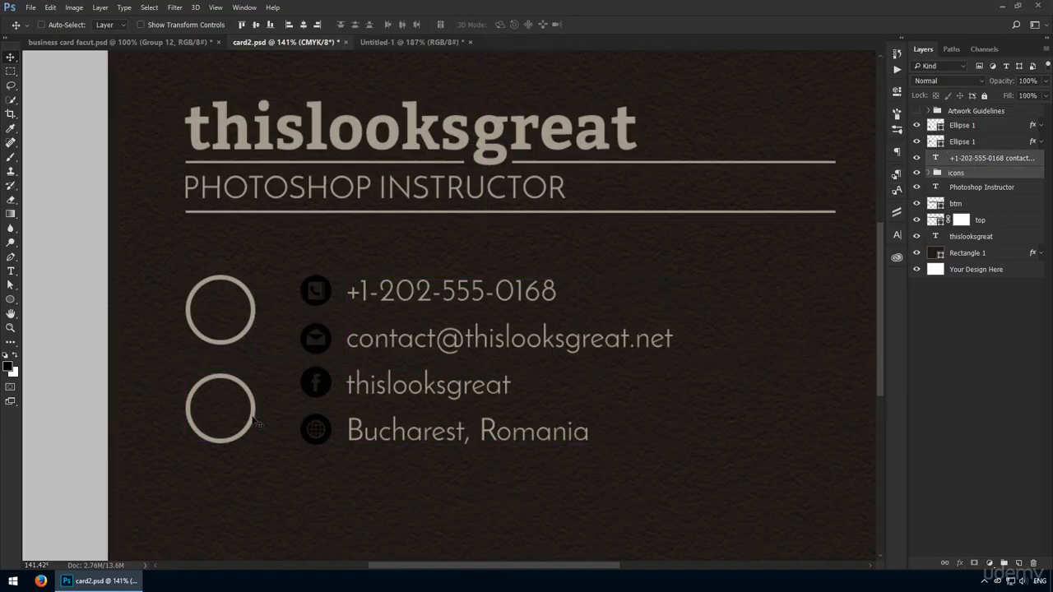
pyautogui.hotkey('shift', 'Right')
pyautogui.press('ctrl')
pyautogui.press('Right')
pyautogui.press('Right')
pyautogui.press('ctrl')
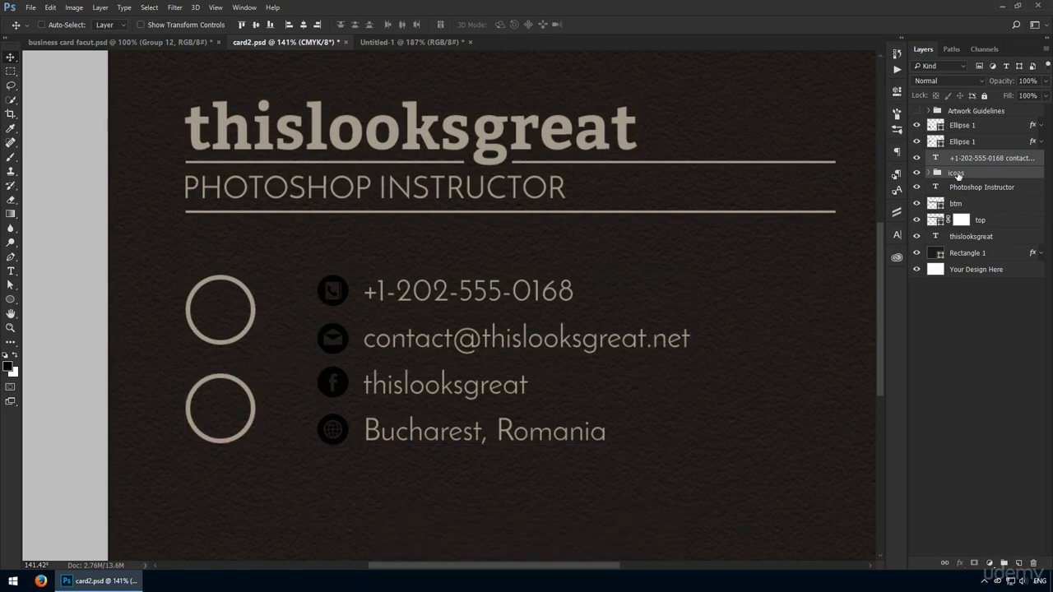
# Recolour the phone, envelope and Facebook icons inside the icons group to match the beige text.
pyautogui.click(957, 174)
pyautogui.click(929, 173)
pyautogui.doubleClick(944, 203)
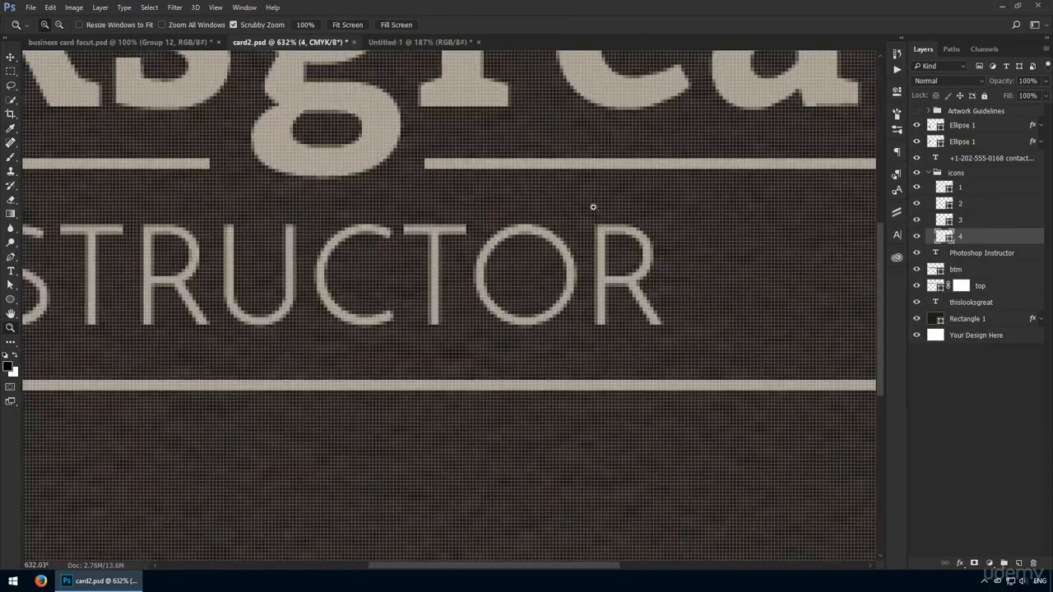
# Compare the gaps between the title's letter g and the two segments of the top divider line using marquee selections.
pyautogui.moveTo(594, 208); pyautogui.dragTo(619, 209)
pyautogui.moveTo(411, 149); pyautogui.dragTo(629, 345)
pyautogui.press('m')
pyautogui.moveTo(245, 327); pyautogui.dragTo(304, 354)
pyautogui.hotkey('ctrl', 'd')
pyautogui.moveTo(583, 323); pyautogui.dragTo(632, 362)
pyautogui.press('m')
pyautogui.moveTo(534, 358)
pyautogui.mouseDown()
pyautogui.moveTo(460, 203)
pyautogui.moveTo(625, 379)
pyautogui.moveTo(613, 379)
pyautogui.mouseUp()
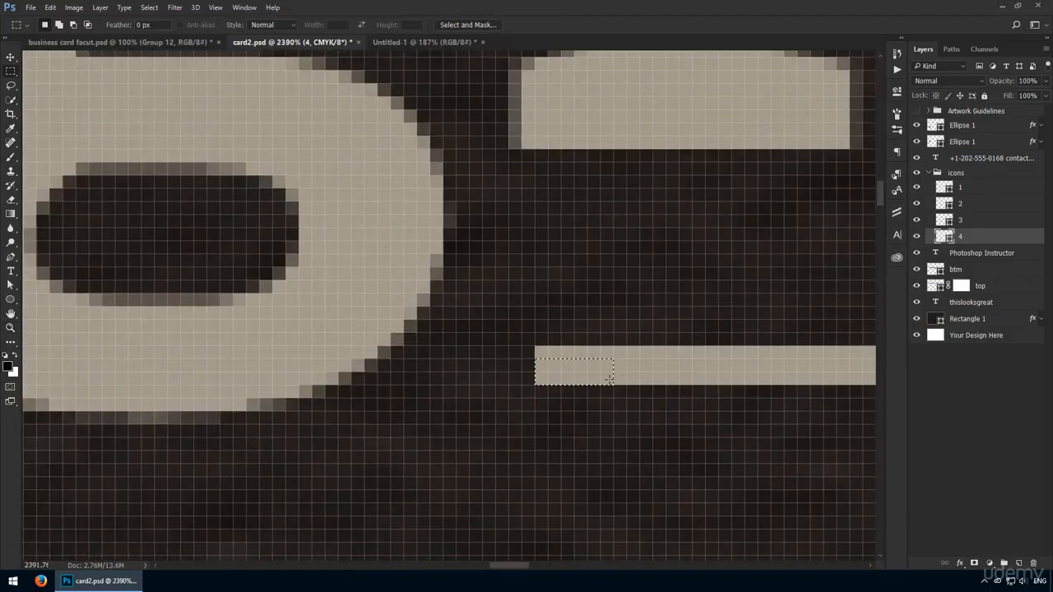
# Mask out about 6 px at the start of the top divider line's right segment, next to the letter g.
pyautogui.press('v')
pyautogui.click(724, 368)
pyautogui.press('m')
pyautogui.moveTo(535, 347)
pyautogui.mouseDown()
pyautogui.moveTo(620, 367)
pyautogui.moveTo(609, 382)
pyautogui.mouseUp()
pyautogui.click(960, 289)
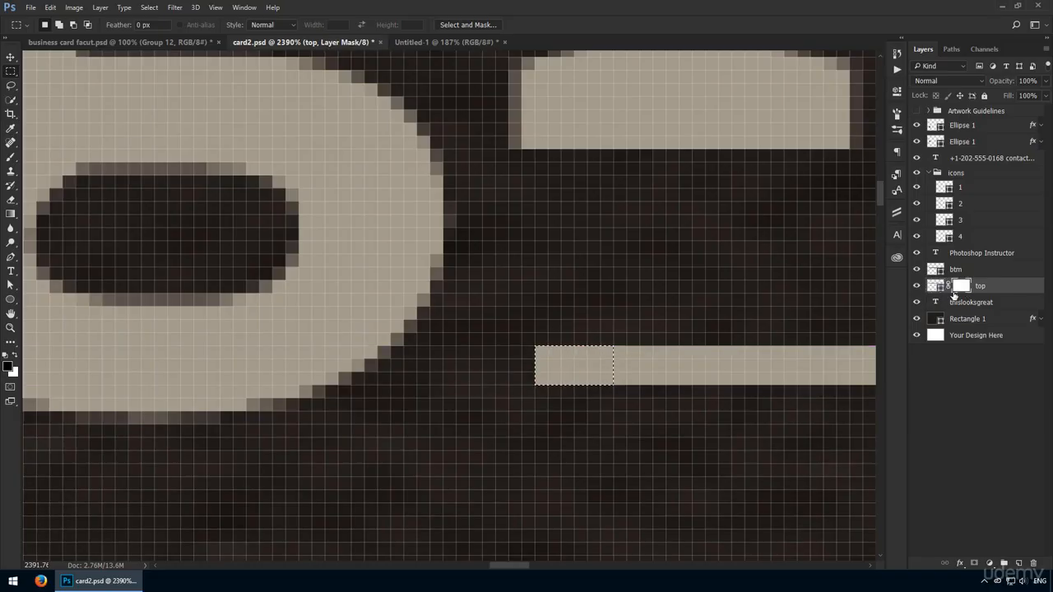
pyautogui.hotkey('alt', 'BackSpace')
pyautogui.hotkey('ctrl', 'd')
pyautogui.hotkey('ctrl', '1')
pyautogui.press('v')
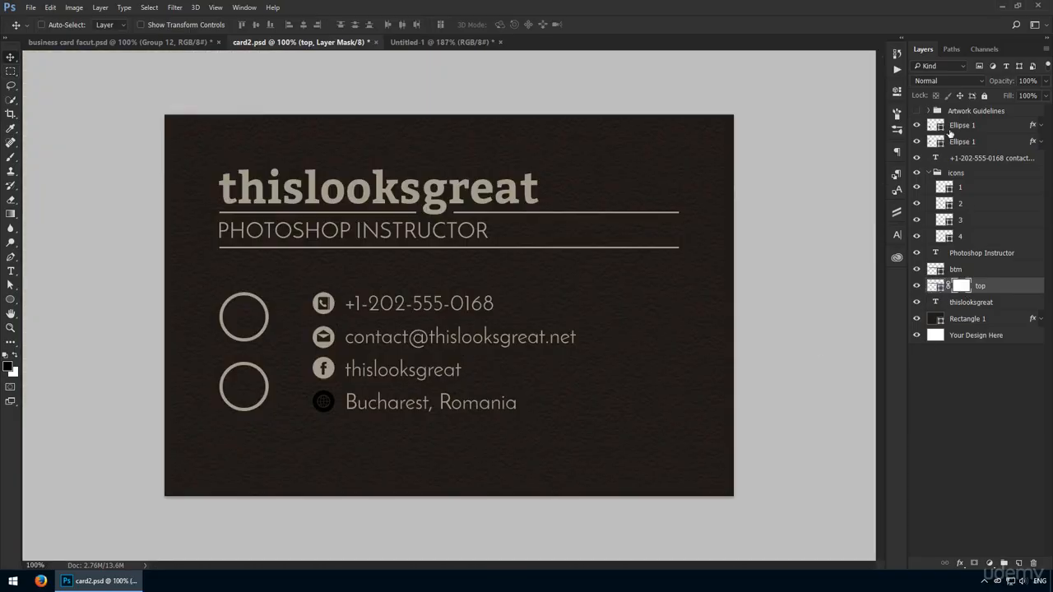
# Recolour the globe icon beside the location text to match the beige of the title text.
pyautogui.click(930, 173)
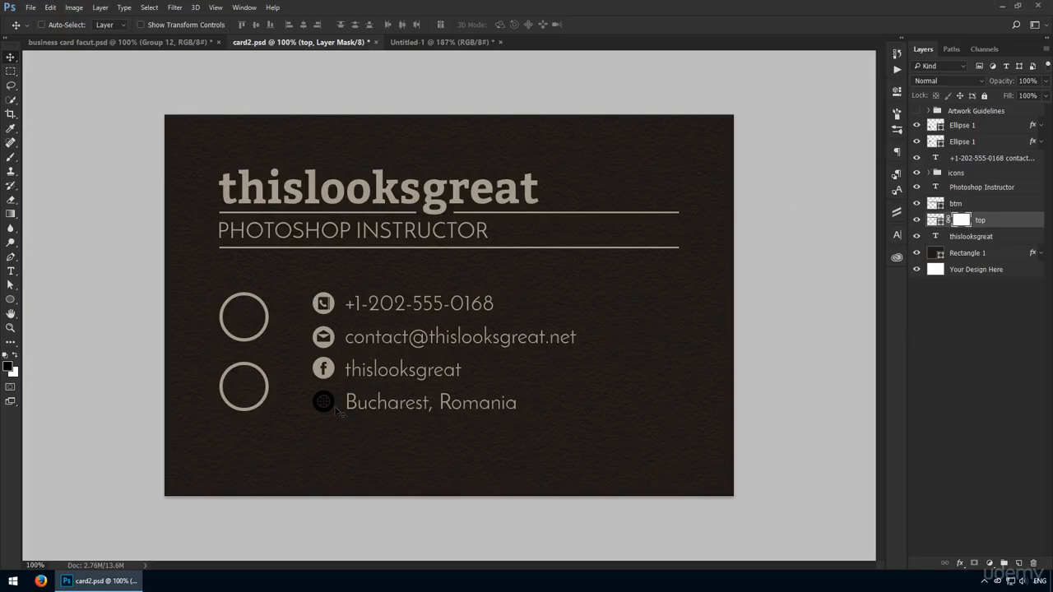
pyautogui.click(326, 403)
pyautogui.doubleClick(944, 236)
pyautogui.click(433, 197)
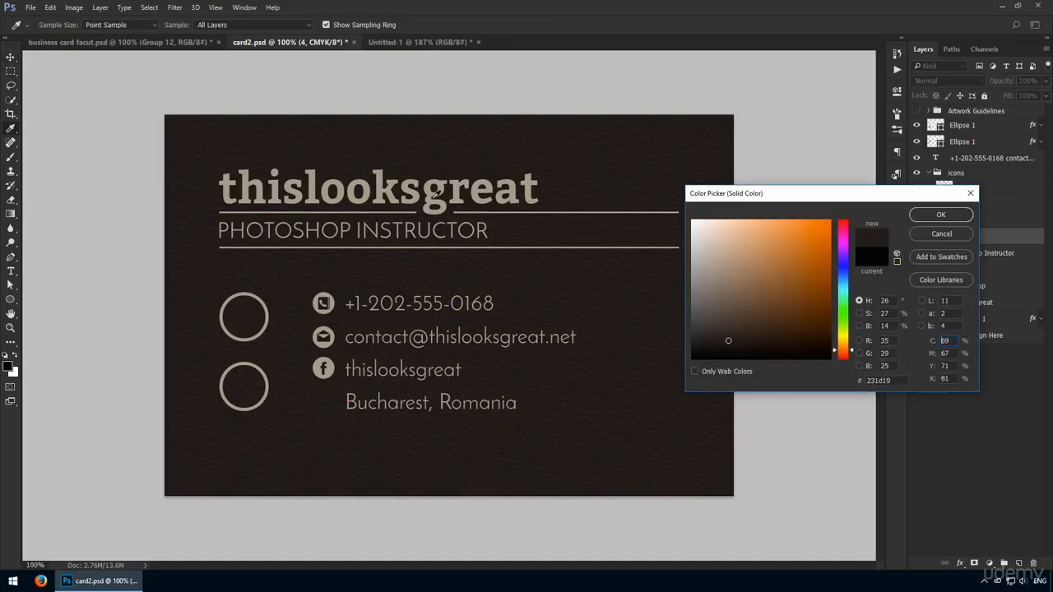
pyautogui.press('Escape')
# Group all the card's text, icon, line and circle layers, leaving out the background rectangle.
pyautogui.click(971, 303)
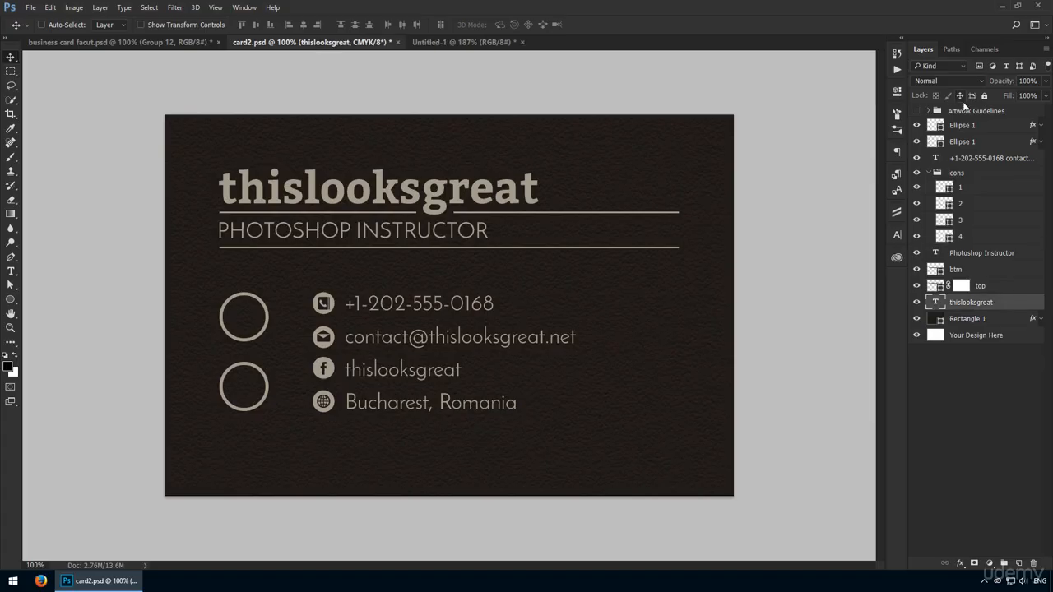
pyautogui.keyDown('shift'); pyautogui.click(965, 126); pyautogui.keyUp('shift')
pyautogui.hotkey('ctrl', 'g')
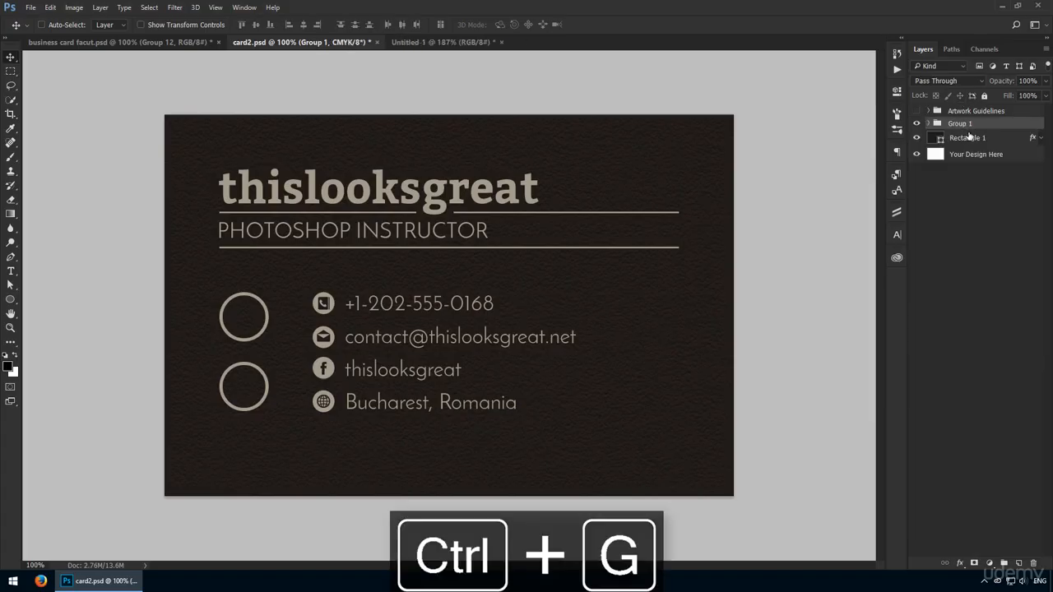
# Add a Bevel & Emboss effect to the group with the Chisel Hard technique and a depth of 1000%.
pyautogui.doubleClick(989, 126)
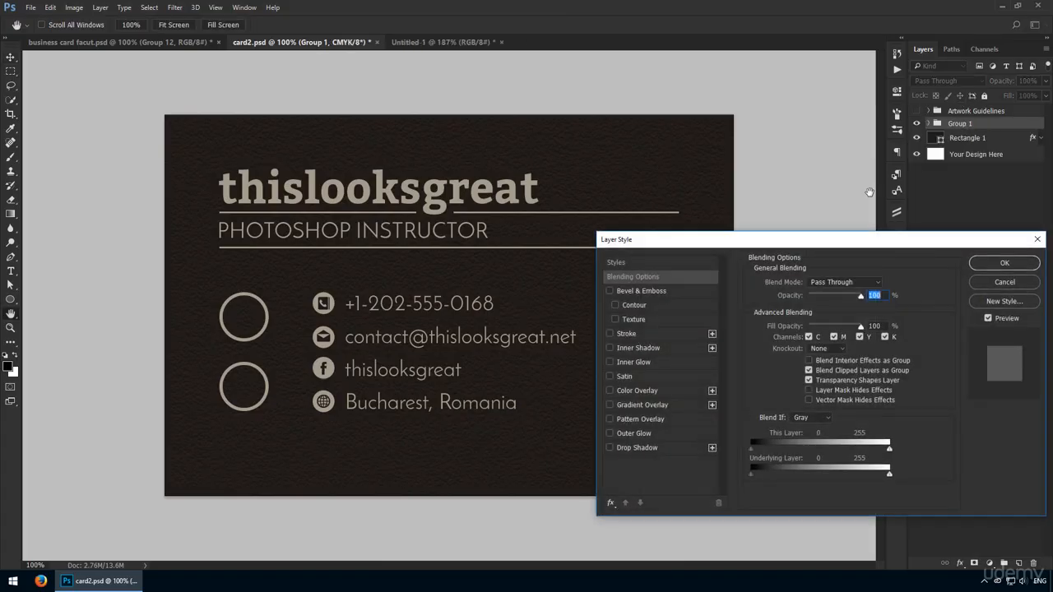
pyautogui.click(668, 291)
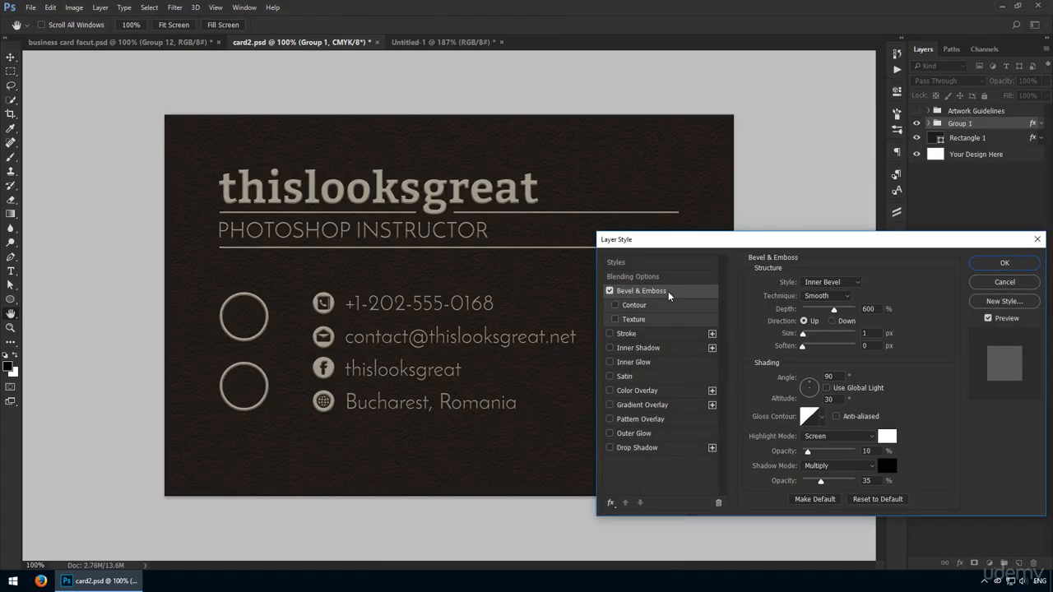
pyautogui.click(827, 295)
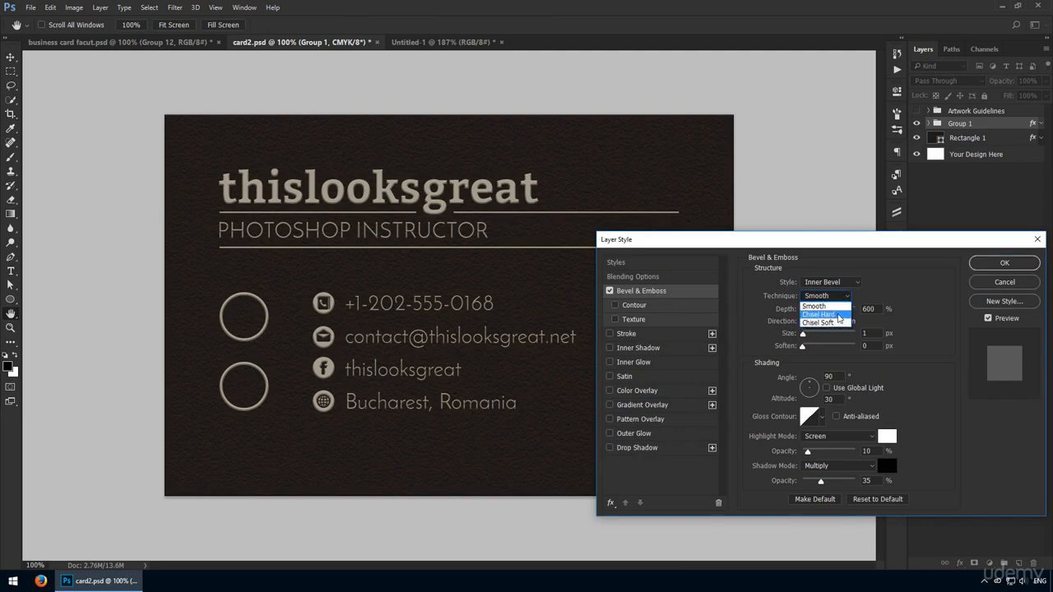
pyautogui.click(839, 317)
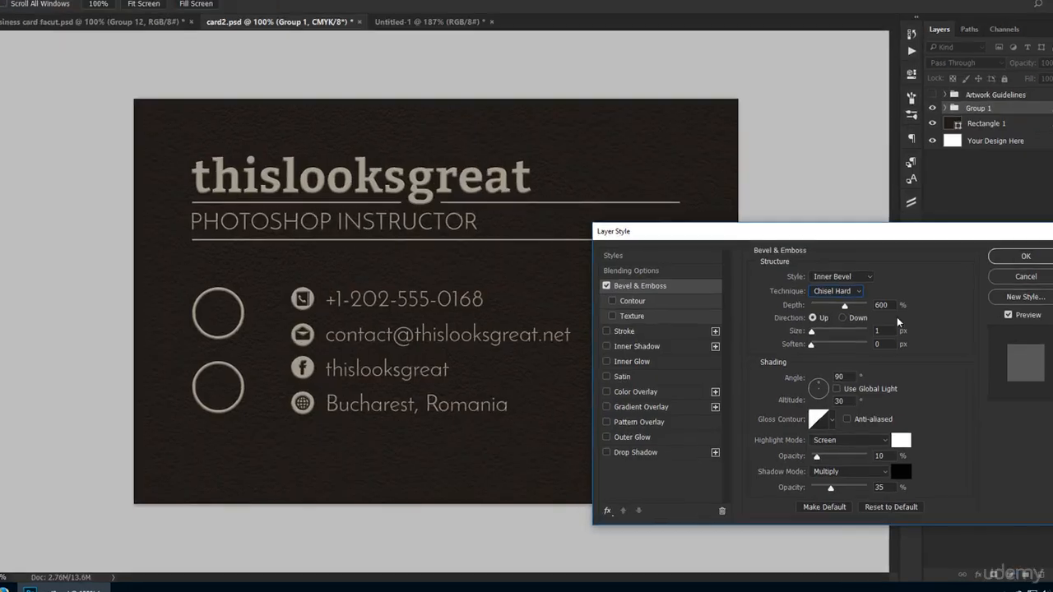
pyautogui.moveTo(845, 306); pyautogui.dragTo(898, 307)
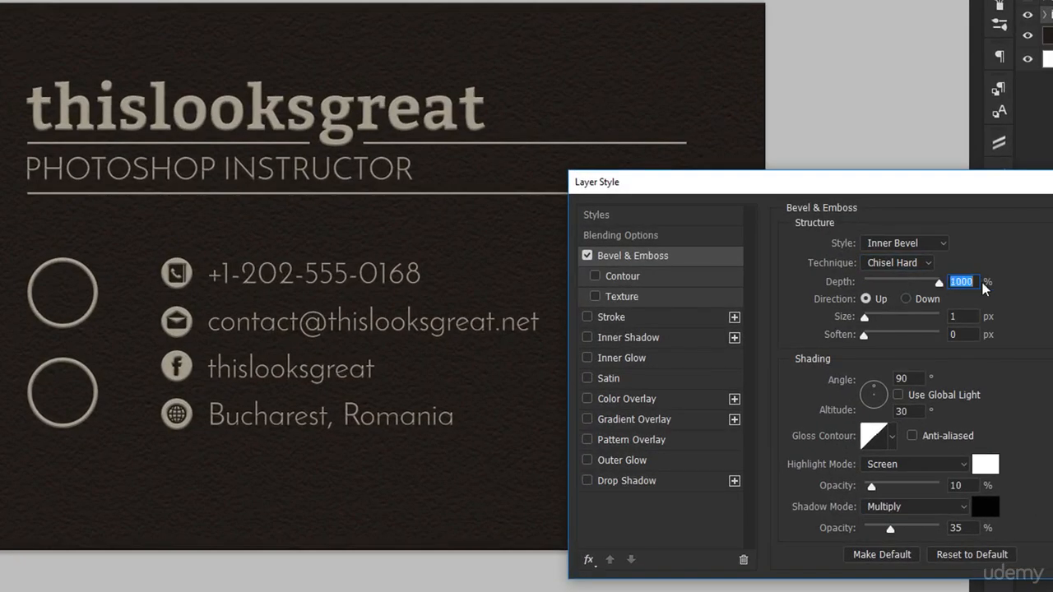
# Set the bevel's highlight opacity to 75%.
pyautogui.click(971, 315)
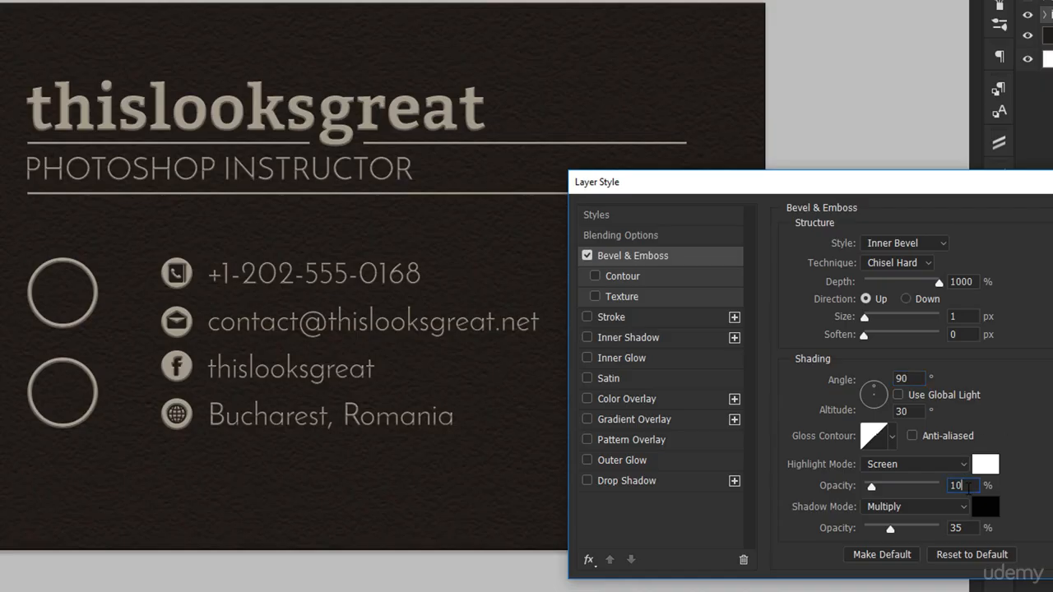
pyautogui.hotkey('shift', 'Up')
pyautogui.hotkey('shift', 'Up')
pyautogui.hotkey('shift', 'Up')
pyautogui.hotkey('shift', 'Up')
pyautogui.hotkey('shift', 'Up')
pyautogui.hotkey('shift', 'Up')
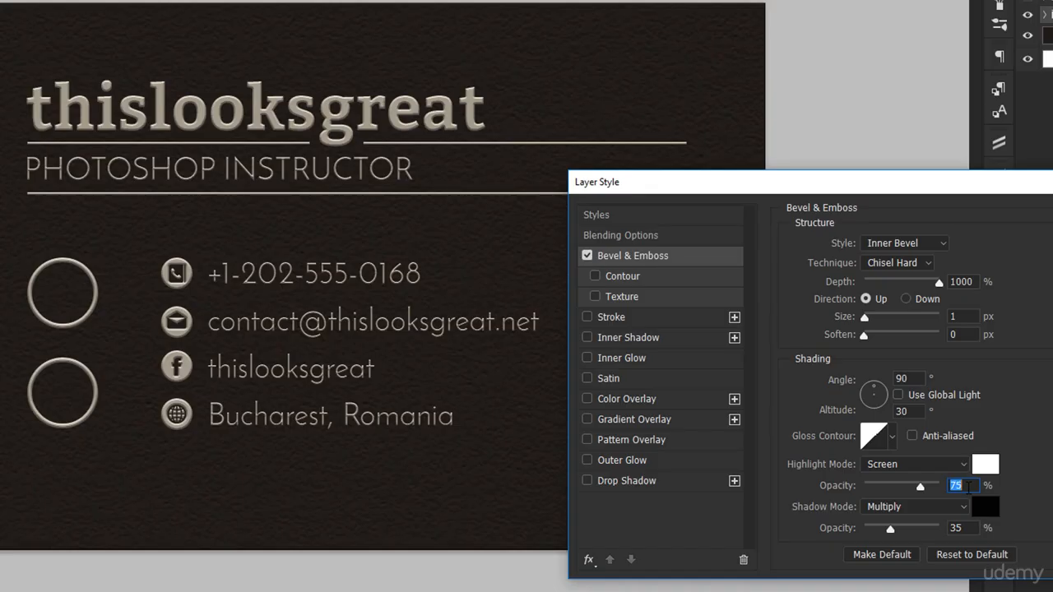
# Set the bevel's shadow opacity to 0%.
pyautogui.click(973, 528)
pyautogui.hotkey('shift', 'Down')
pyautogui.hotkey('shift', 'Down')
pyautogui.hotkey('shift', 'Down')
pyautogui.hotkey('shift', 'Down')
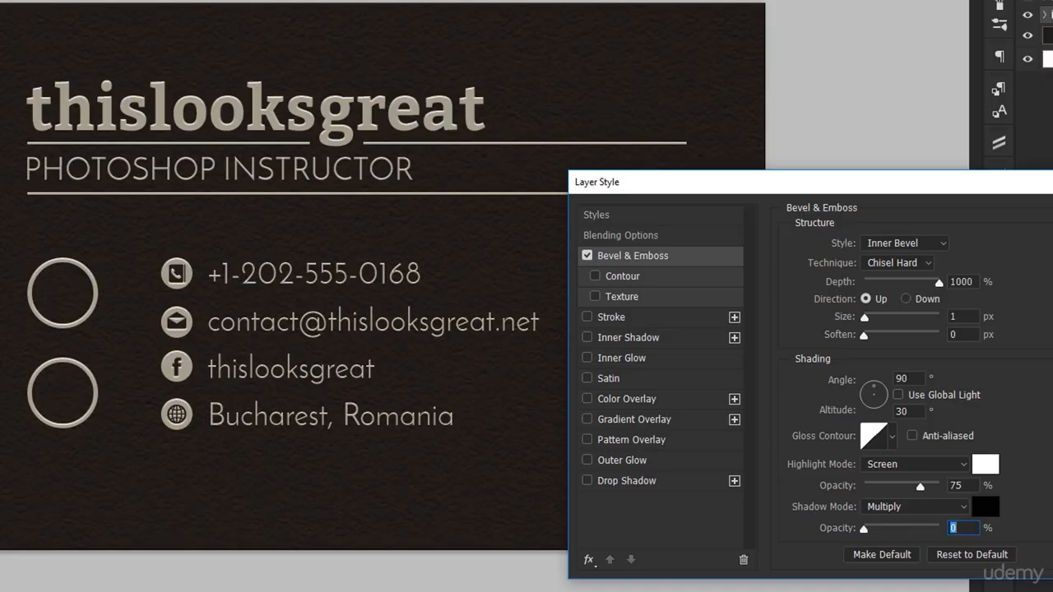
# Add a linear Gradient Overlay to the group and set its angle to 0°.
pyautogui.click(650, 421)
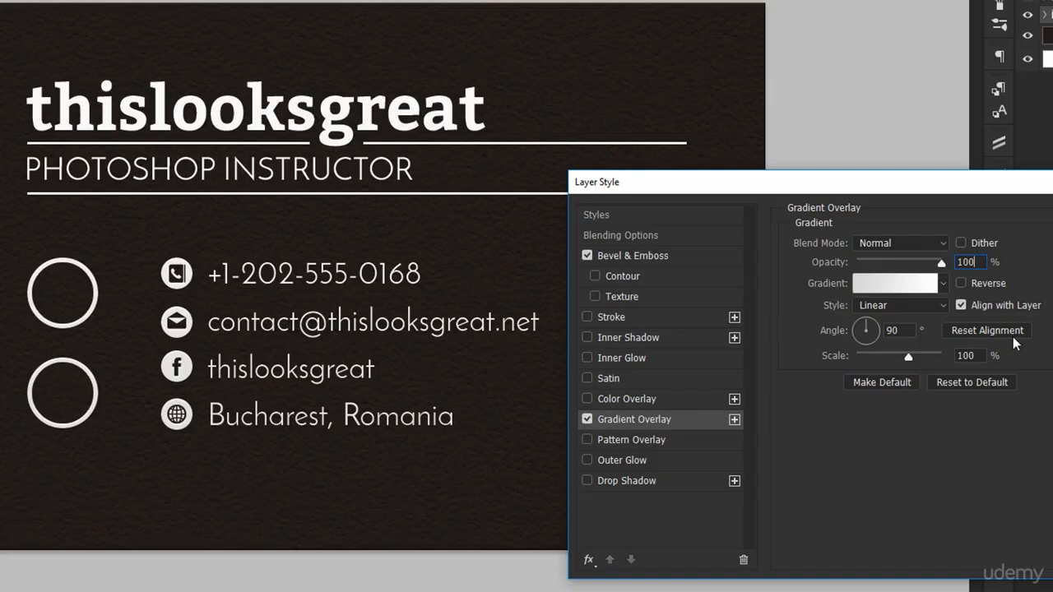
pyautogui.click(903, 304)
pyautogui.click(903, 304)
pyautogui.doubleClick(905, 330)
pyautogui.write('0')
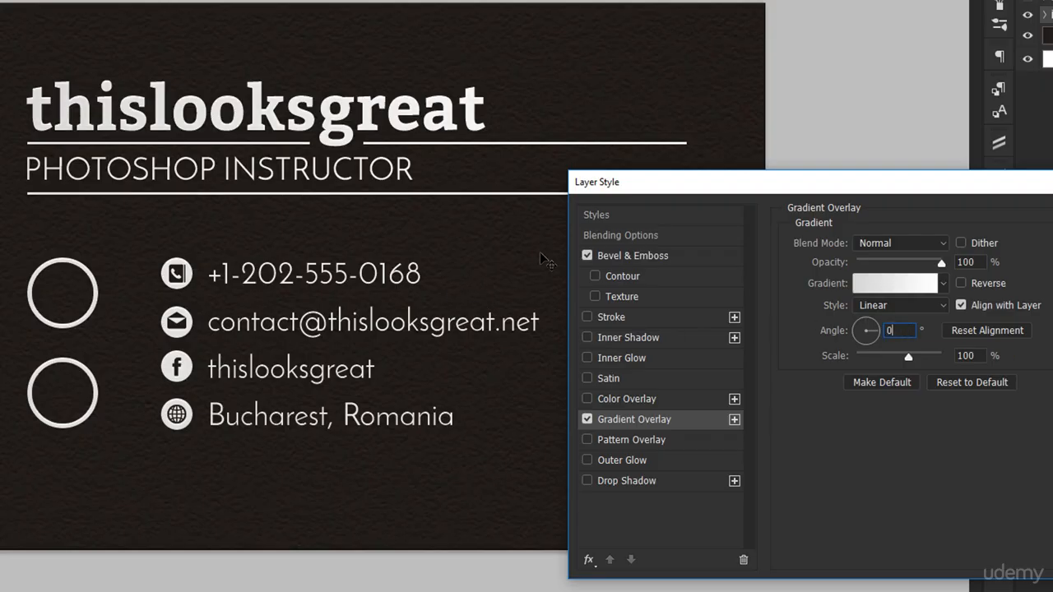
# Set the colour of the overlay gradient's starting stop to #fef9da.
pyautogui.click(878, 285)
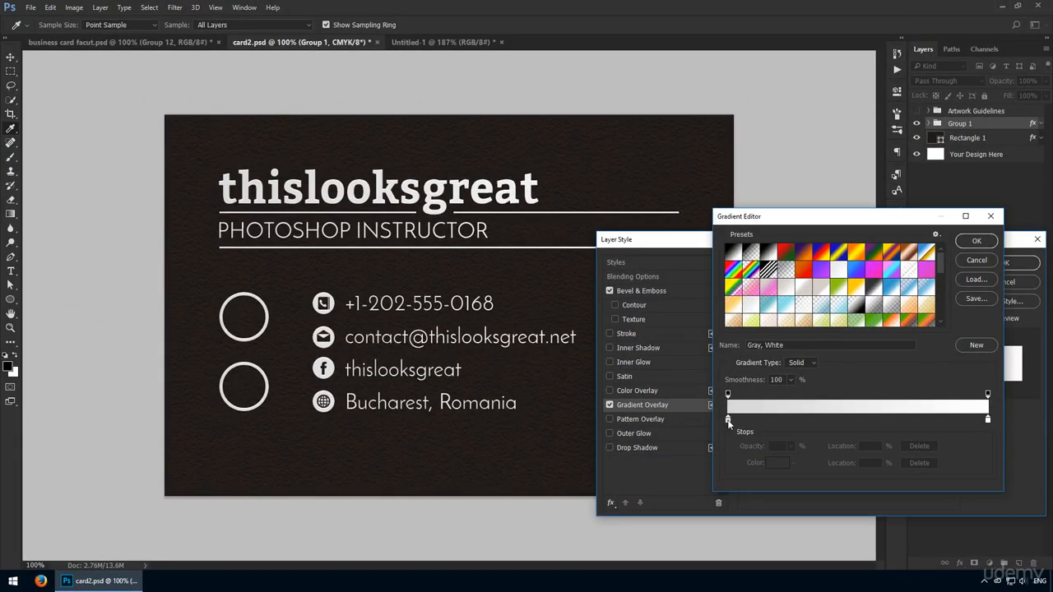
pyautogui.doubleClick(727, 421)
pyautogui.moveTo(891, 380); pyautogui.dragTo(768, 385)
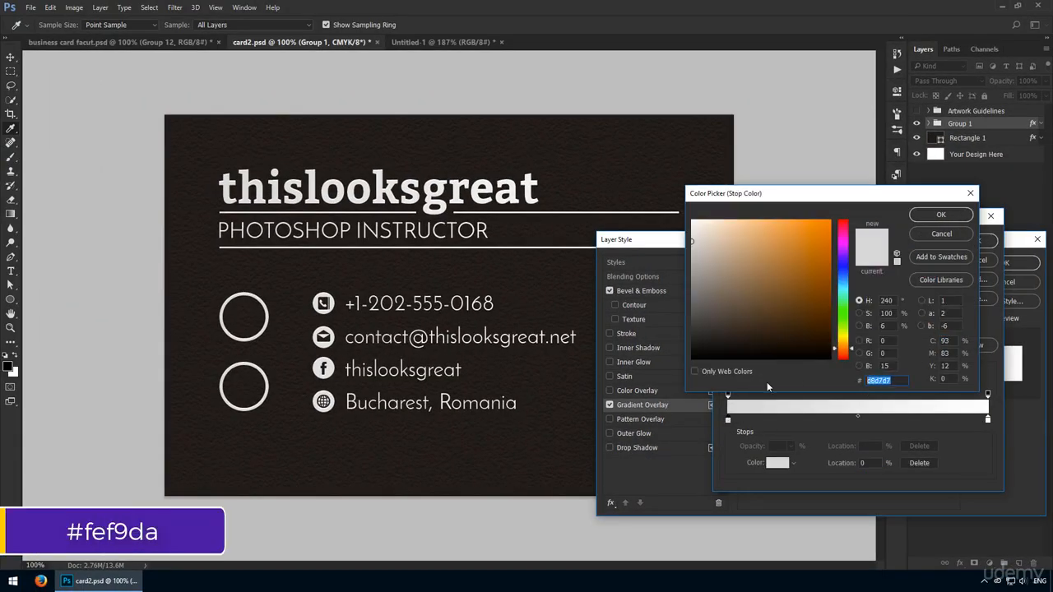
pyautogui.write('fef9da')
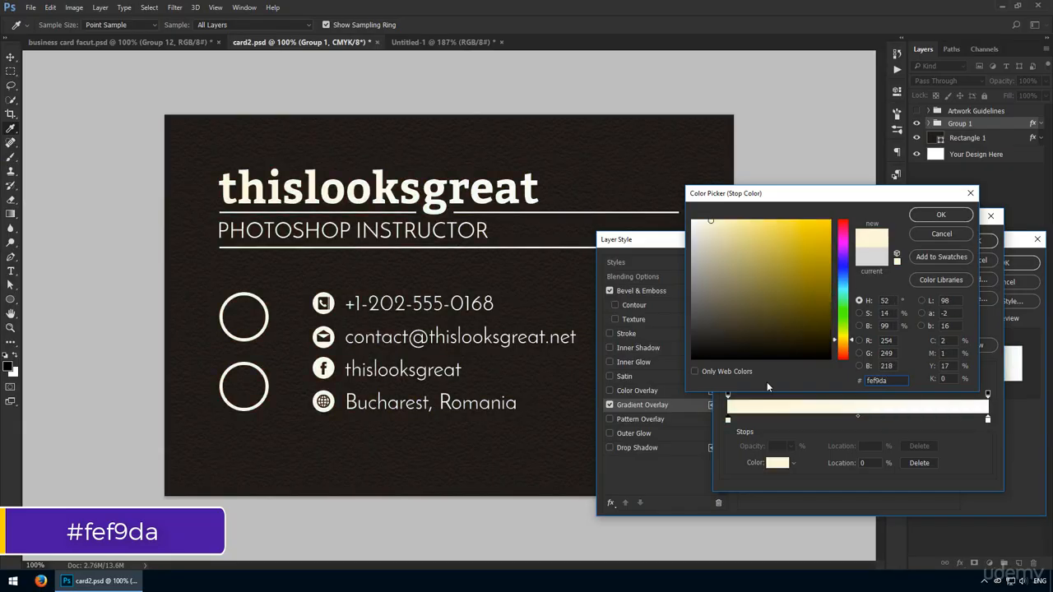
pyautogui.press('Return')
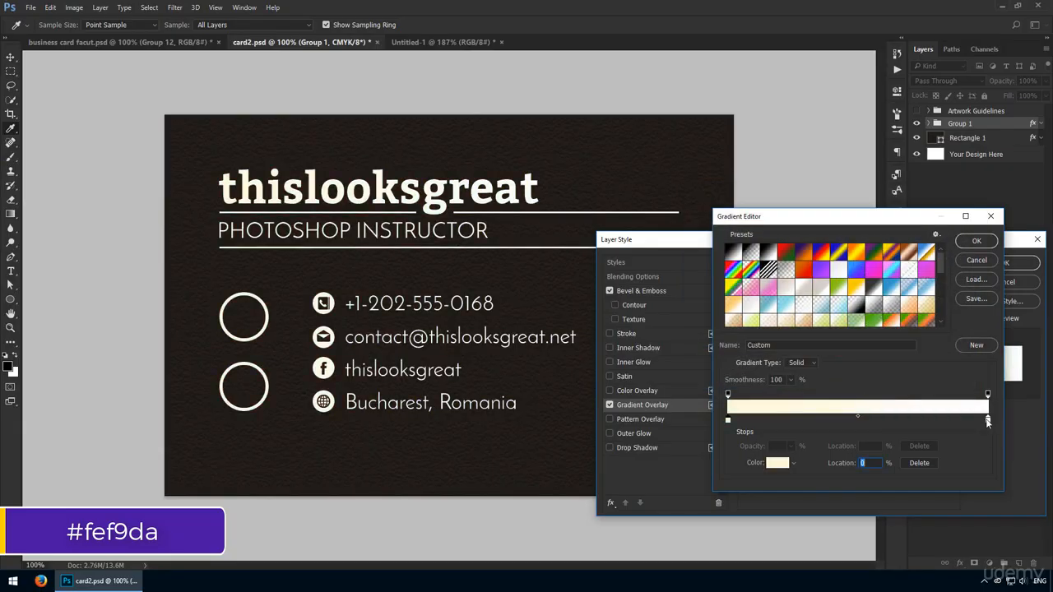
# Set the gradient's end stop to #ffdb61, then apply the layer style and save the document.
pyautogui.doubleClick(988, 421)
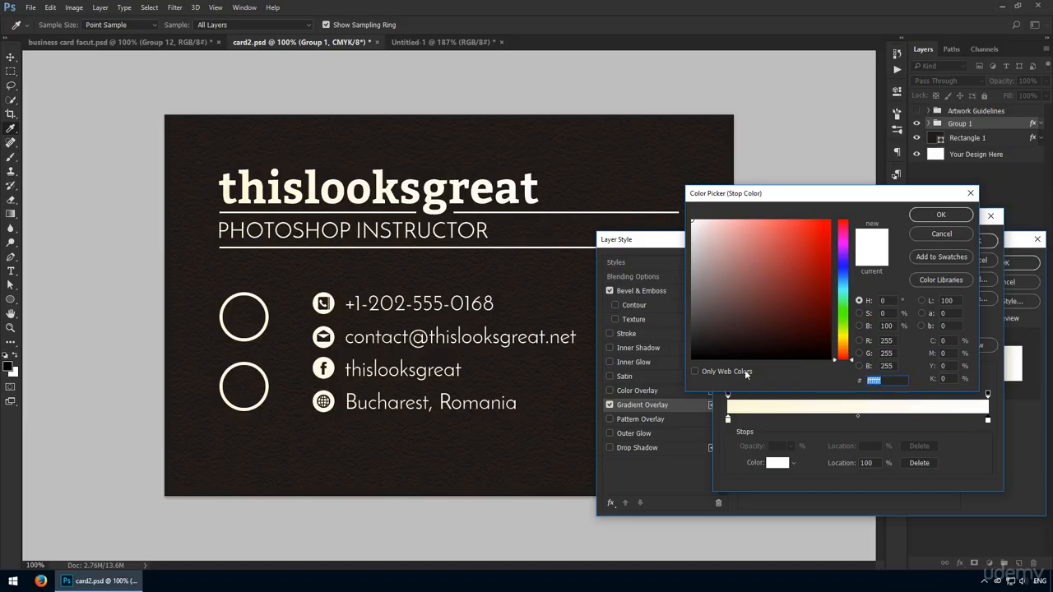
pyautogui.write('ffdb61')
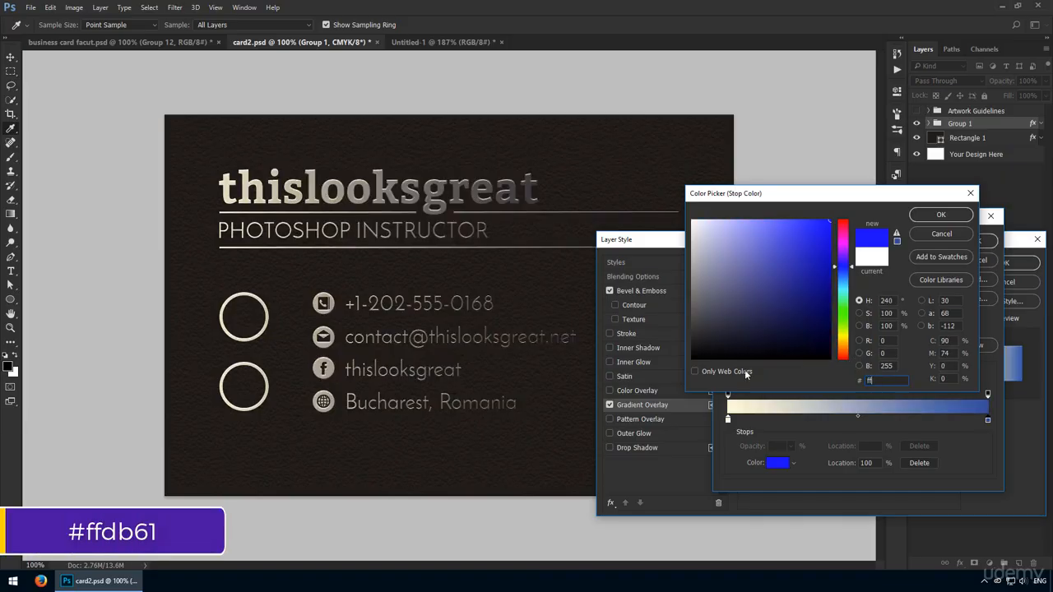
pyautogui.press('Return')
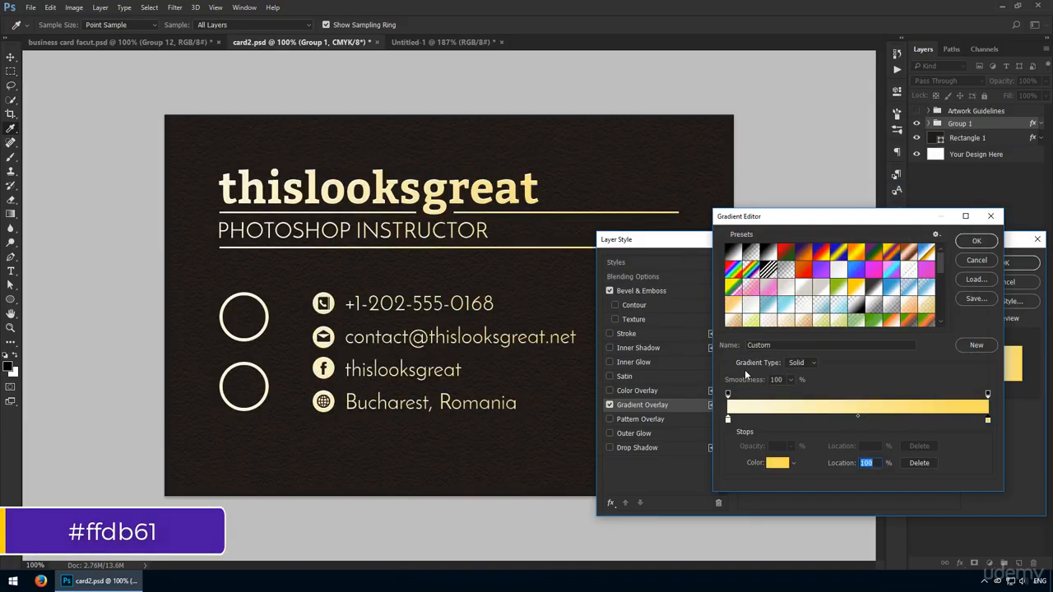
pyautogui.click(971, 244)
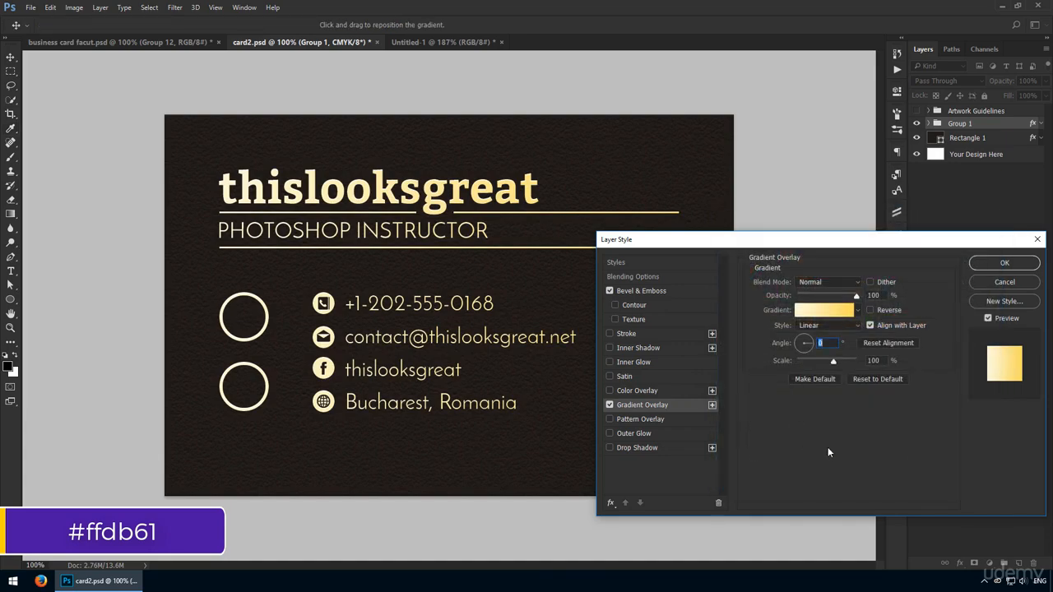
pyautogui.click(1005, 264)
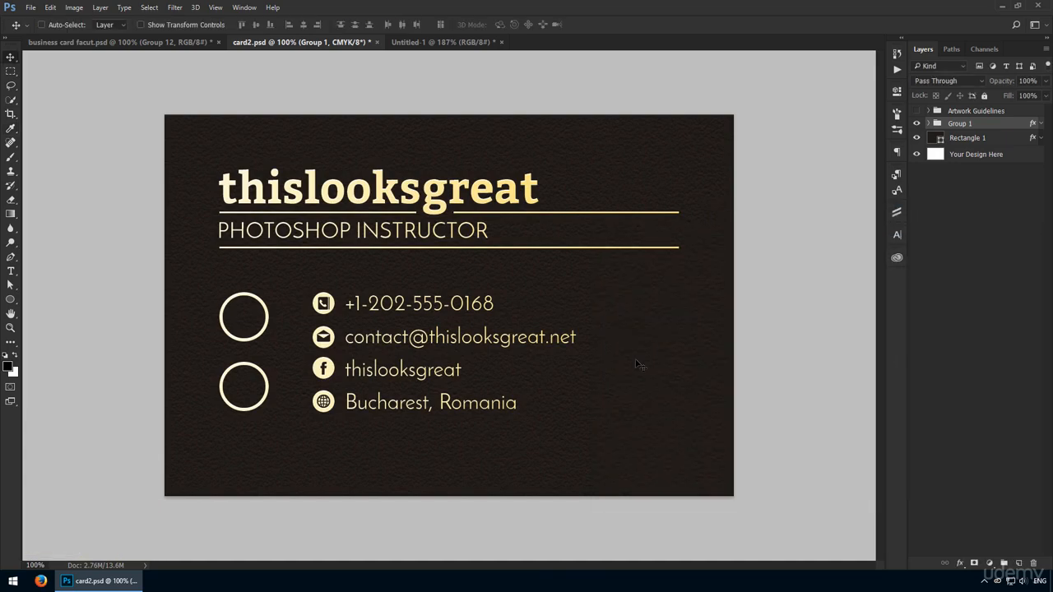
pyautogui.hotkey('ctrl', 's')
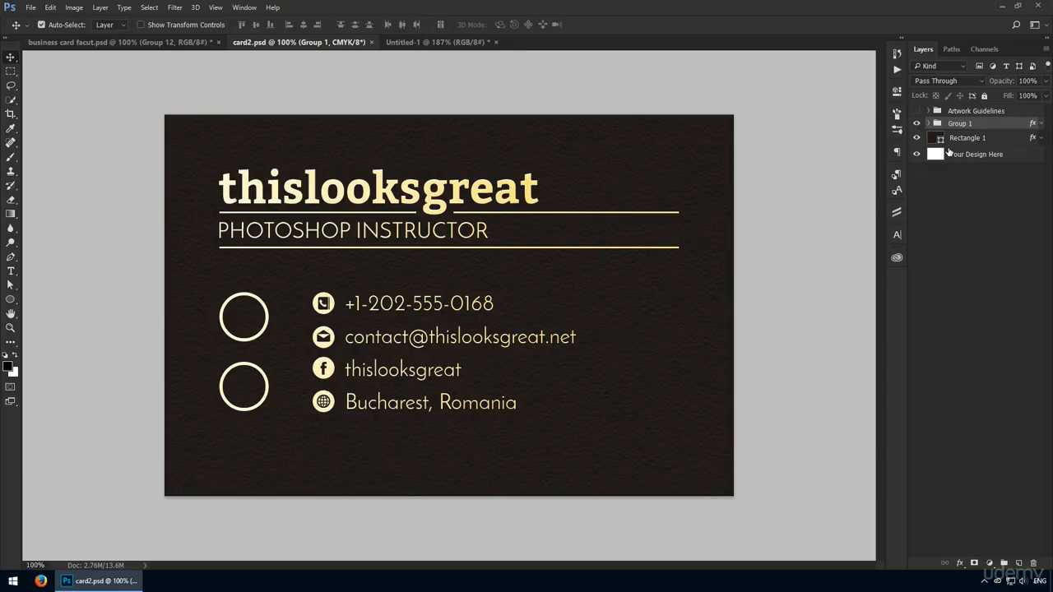
# Duplicate the design group together with the background rectangle and convert the copies into one smart object.
pyautogui.keyDown('ctrl'); pyautogui.click(967, 140); pyautogui.keyUp('ctrl')
pyautogui.hotkey('ctrl', 'j')
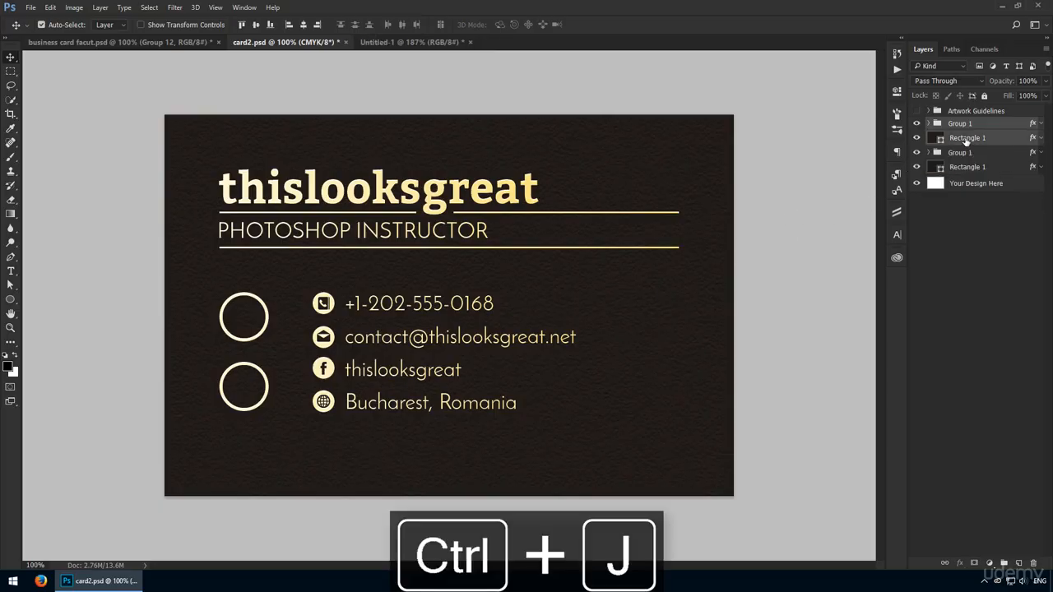
pyautogui.rightClick(981, 140)
pyautogui.click(877, 202)
# Rename the new smart object layer "card".
pyautogui.doubleClick(963, 125)
pyautogui.write('card')
pyautogui.press('Return')
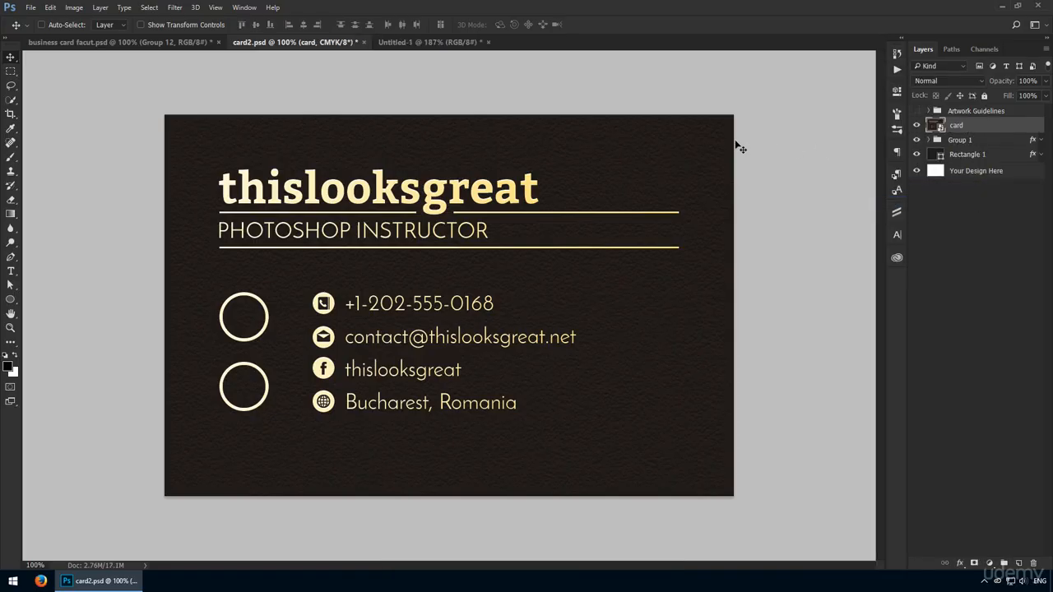
# Create a new RGB document 1000 px wide and 800 px high at 72 pixels per inch.
pyautogui.click(917, 126)
pyautogui.click(917, 127)
pyautogui.hotkey('ctrl', 'n')
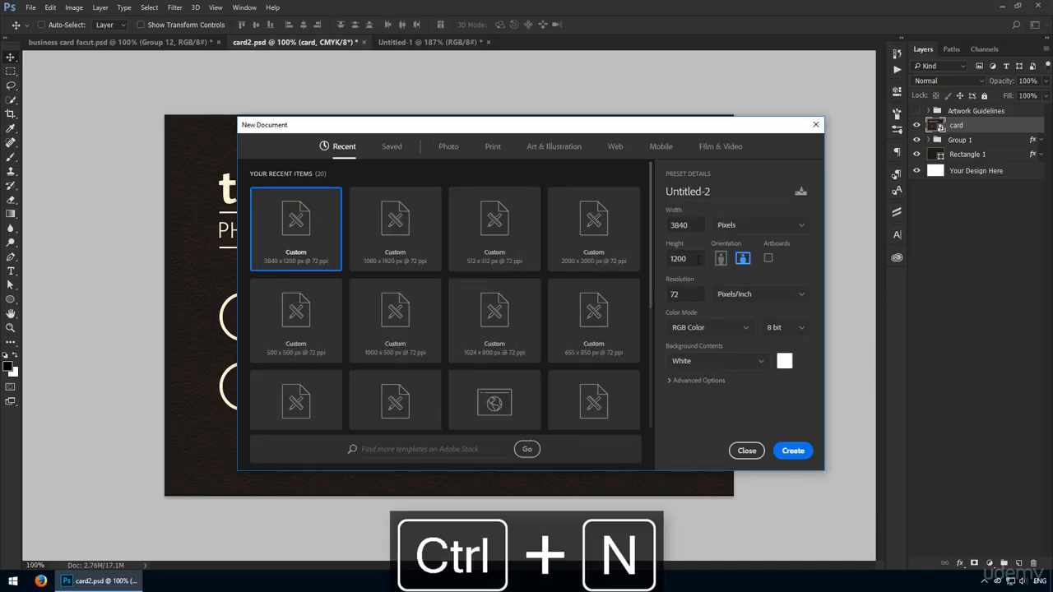
pyautogui.doubleClick(676, 225)
pyautogui.write('1000')
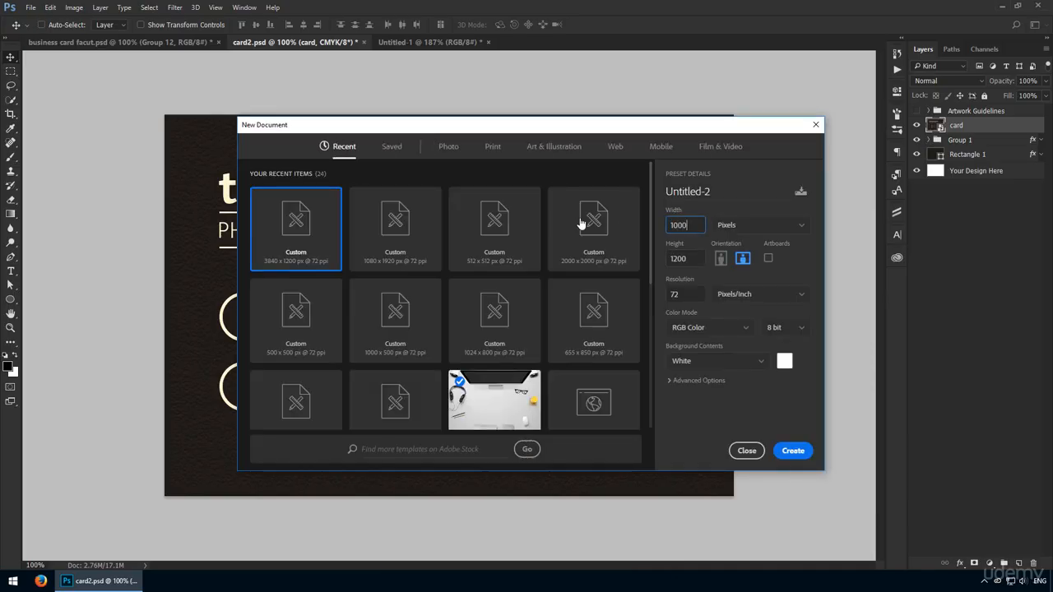
pyautogui.press('Tab')
pyautogui.write('800')
pyautogui.press('Tab')
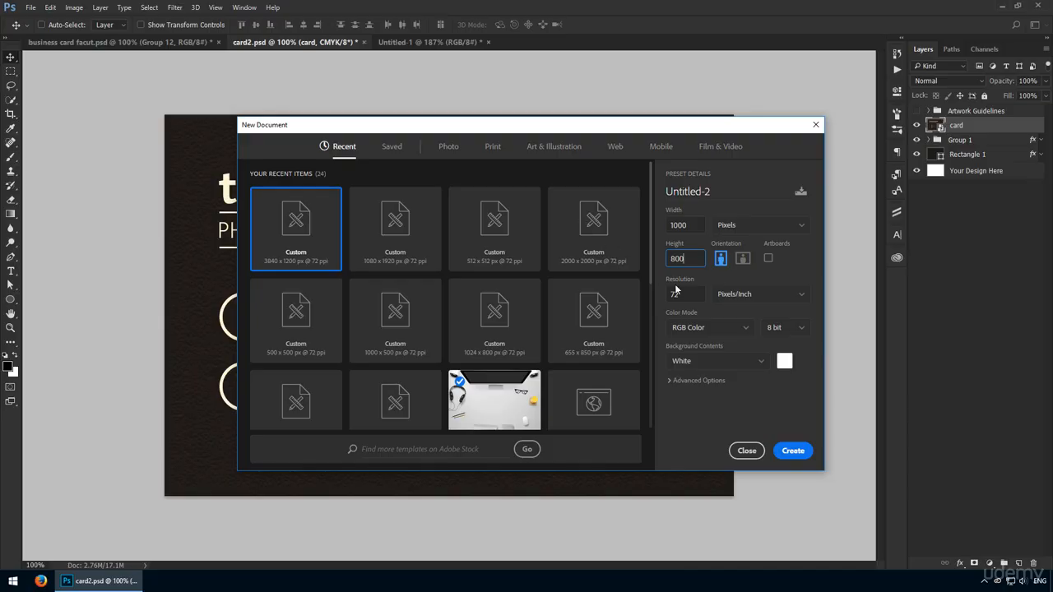
pyautogui.click(798, 455)
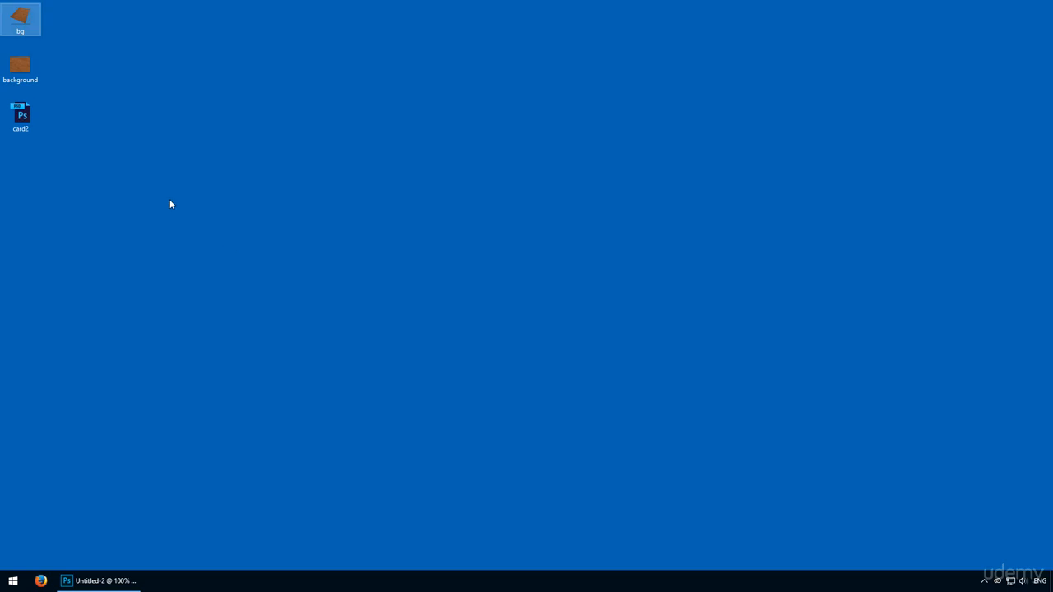
# Place the wood image "background" from the desktop into the new document so it fills the canvas.
pyautogui.press('super+d')
pyautogui.moveTo(15, 72); pyautogui.dragTo(481, 326)
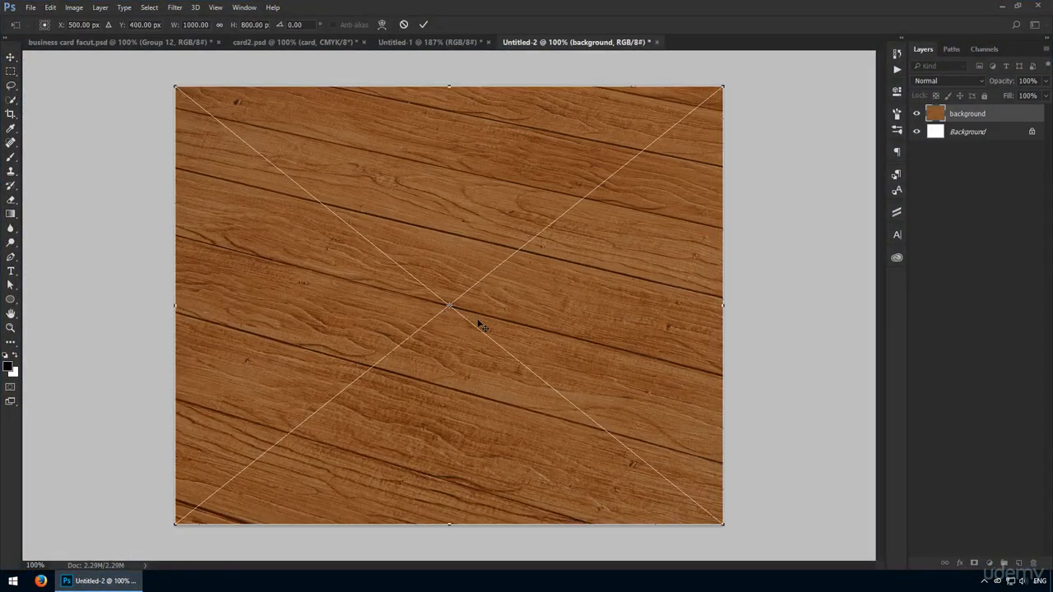
pyautogui.press('Return')
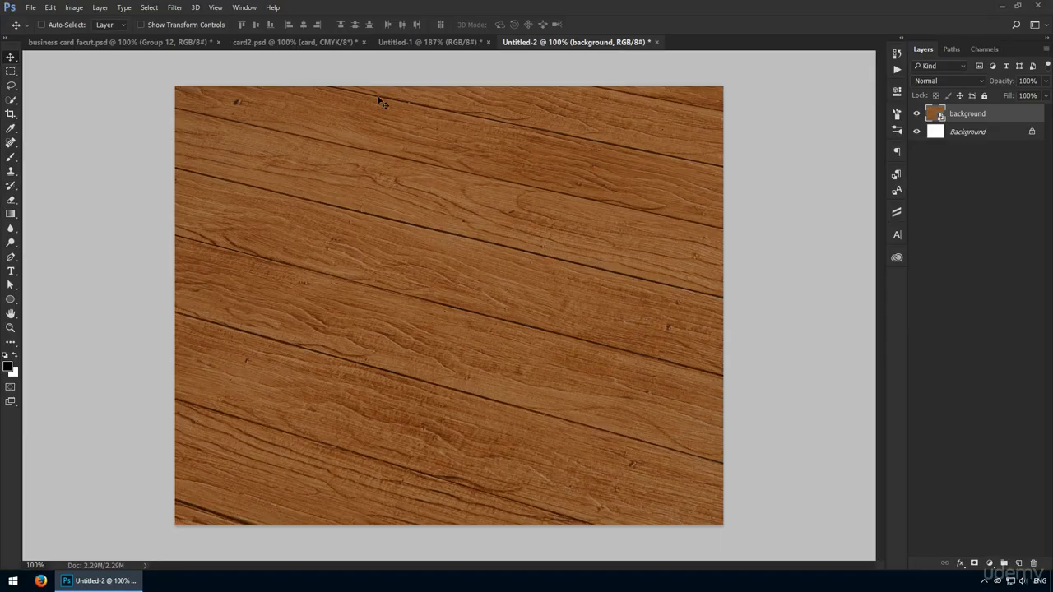
# Copy the card smart object from card2.psd into the wood document and scale it proportionally to 600 px wide.
pyautogui.click(309, 42)
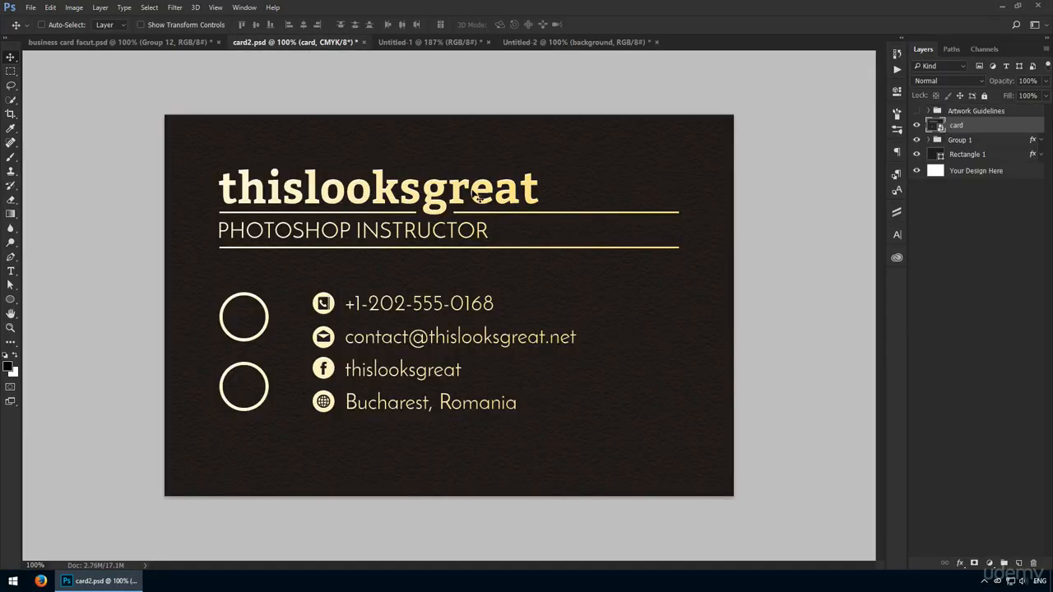
pyautogui.moveTo(480, 197)
pyautogui.mouseDown()
pyautogui.moveTo(617, 34)
pyautogui.moveTo(576, 50)
pyautogui.moveTo(444, 243)
pyautogui.moveTo(466, 206)
pyautogui.mouseUp()
pyautogui.hotkey('ctrl', 't')
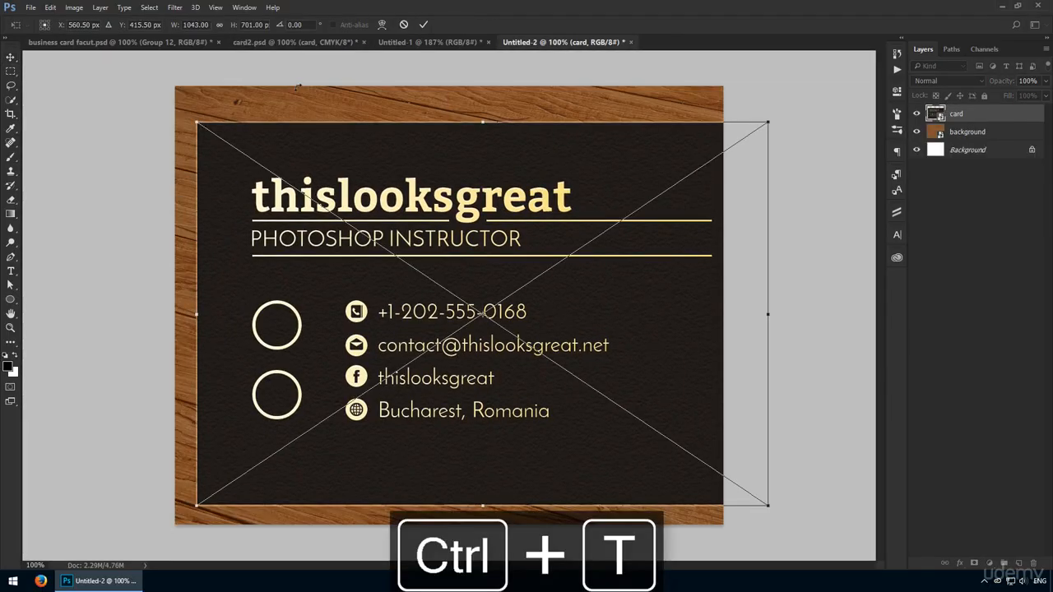
pyautogui.doubleClick(202, 25)
pyautogui.write('600')
pyautogui.press('Return')
pyautogui.press('Return')
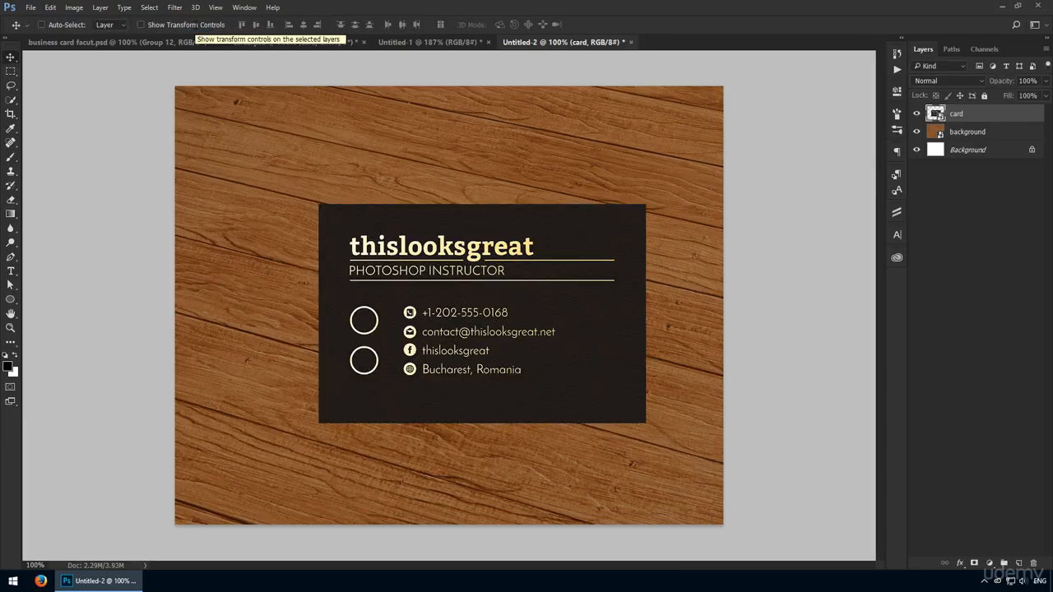
# Reposition the card on the wood and distort its corners into a tilted perspective that follows the planks.
pyautogui.moveTo(454, 279); pyautogui.dragTo(471, 249)
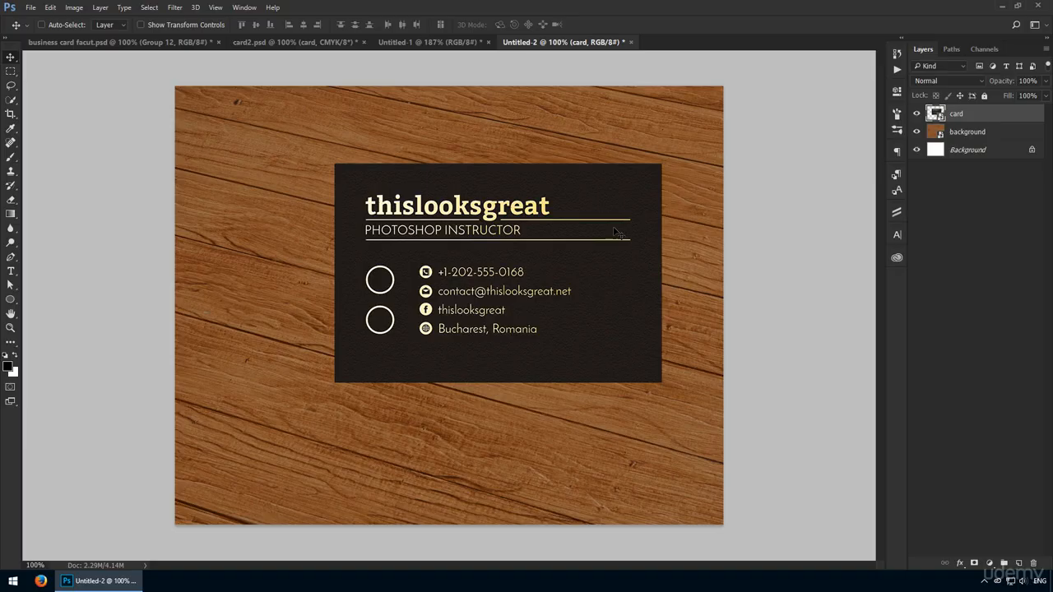
pyautogui.hotkey('ctrl', 't')
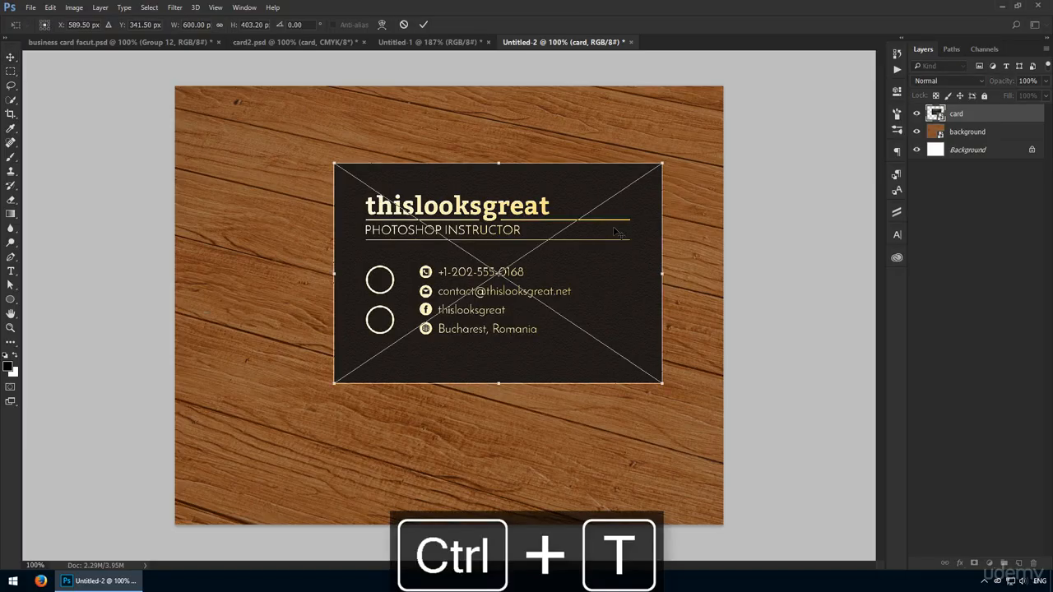
pyautogui.moveTo(611, 231); pyautogui.dragTo(580, 217)
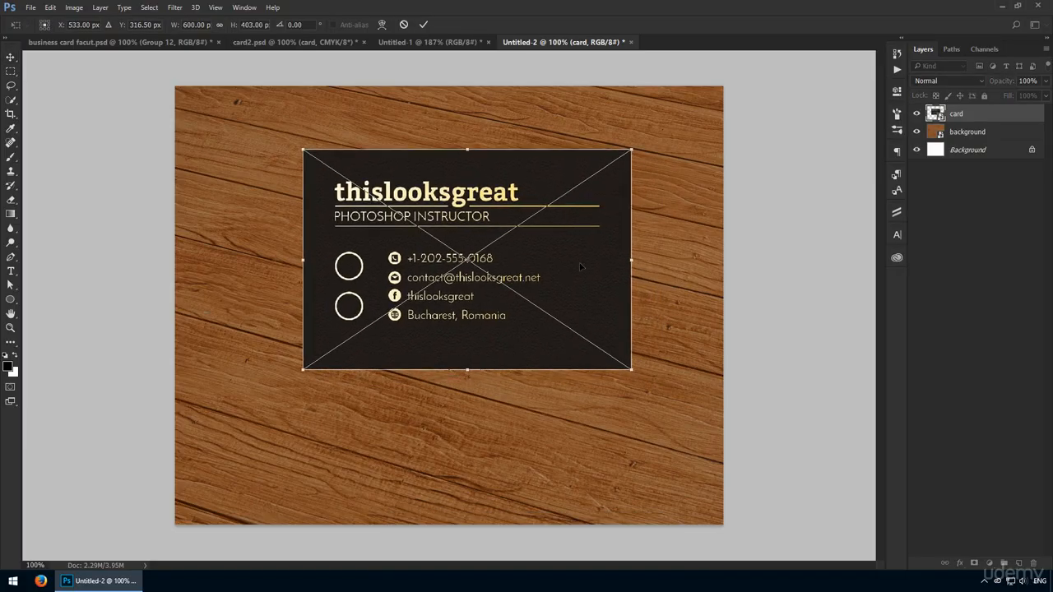
pyautogui.moveTo(631, 369); pyautogui.dragTo(598, 409)
pyautogui.moveTo(632, 152); pyautogui.dragTo(647, 210)
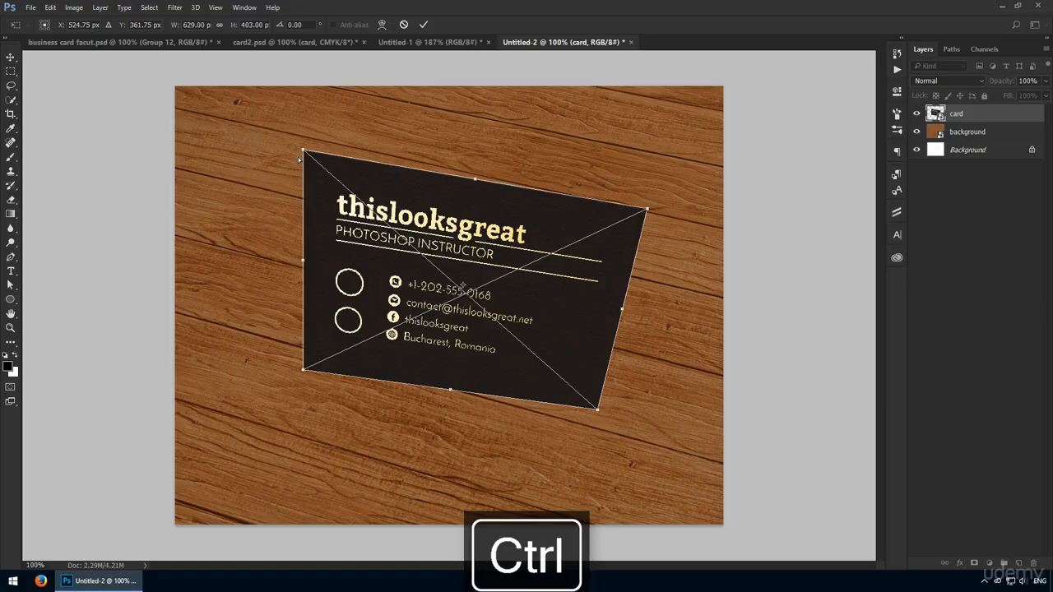
pyautogui.moveTo(304, 152); pyautogui.dragTo(373, 185)
pyautogui.moveTo(303, 371); pyautogui.dragTo(309, 333)
pyautogui.moveTo(597, 409); pyautogui.dragTo(589, 403)
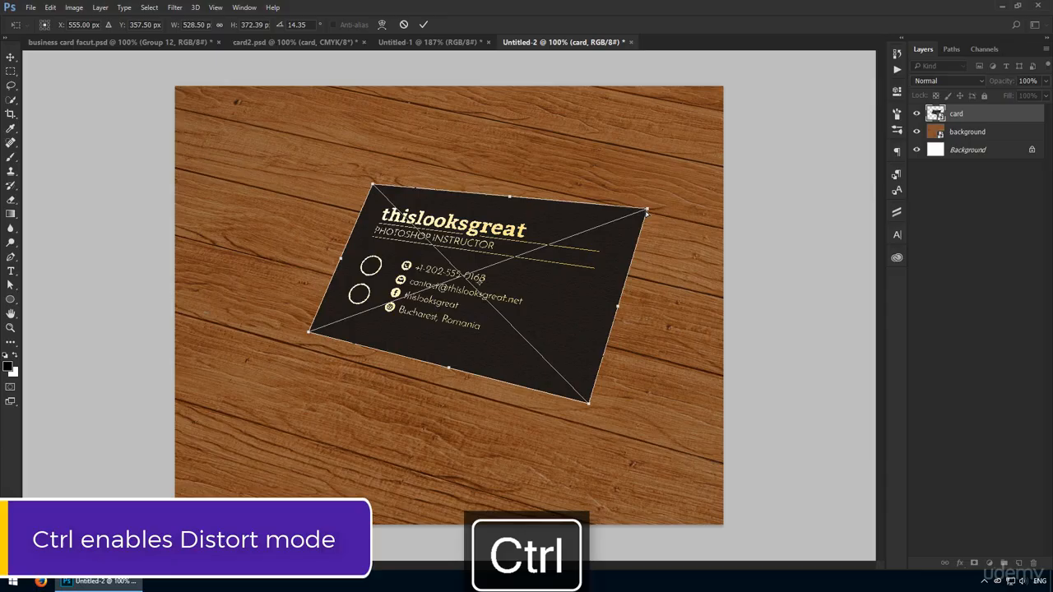
pyautogui.moveTo(645, 211); pyautogui.dragTo(643, 245)
pyautogui.moveTo(591, 321); pyautogui.dragTo(551, 290)
pyautogui.press('Return')
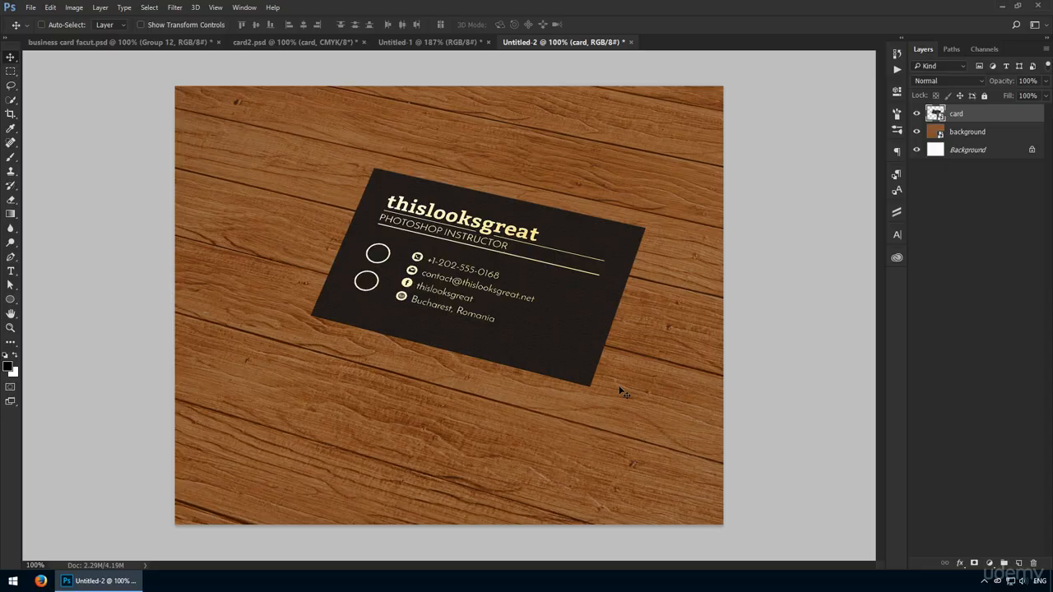
# Extend the card's bottom-right corner slightly outward to refine its perspective.
pyautogui.hotkey('ctrl', 't')
pyautogui.moveTo(590, 390); pyautogui.dragTo(596, 397)
pyautogui.press('Return')
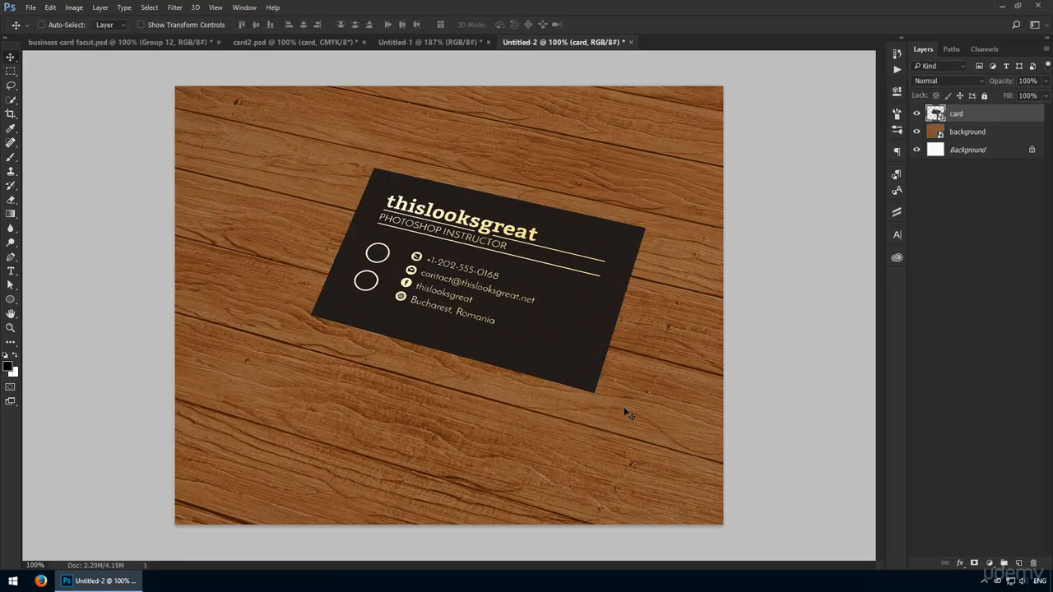
# Fine-tune the card's top-left corner, shifting it slightly inward so the perspective lines up with the wood planks.
pyautogui.hotkey('ctrl', 't')
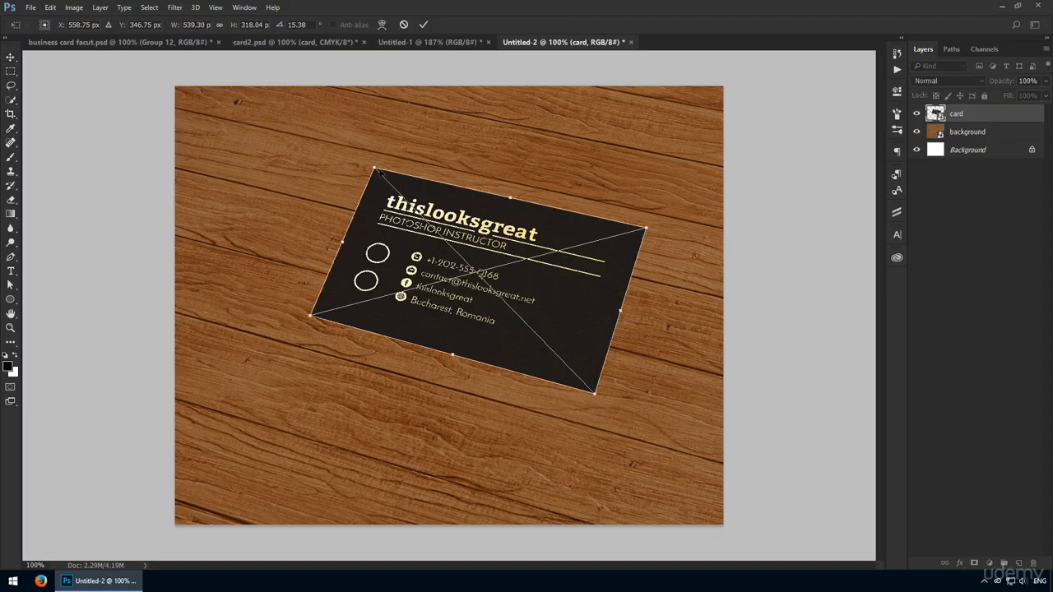
pyautogui.moveTo(377, 171); pyautogui.dragTo(386, 176)
pyautogui.press('Return')
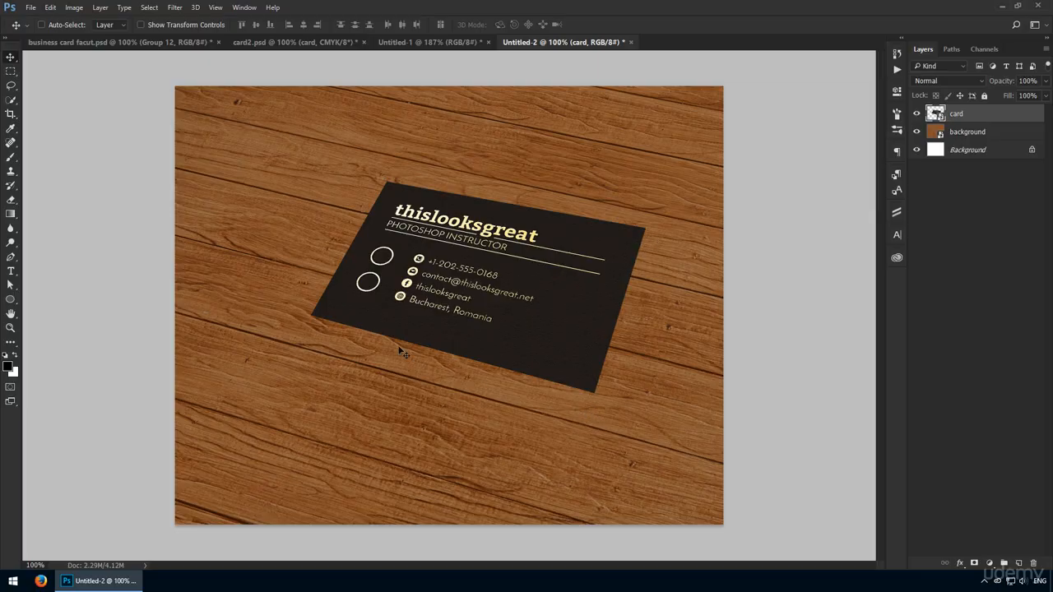
pyautogui.hotkey('ctrl', 't')
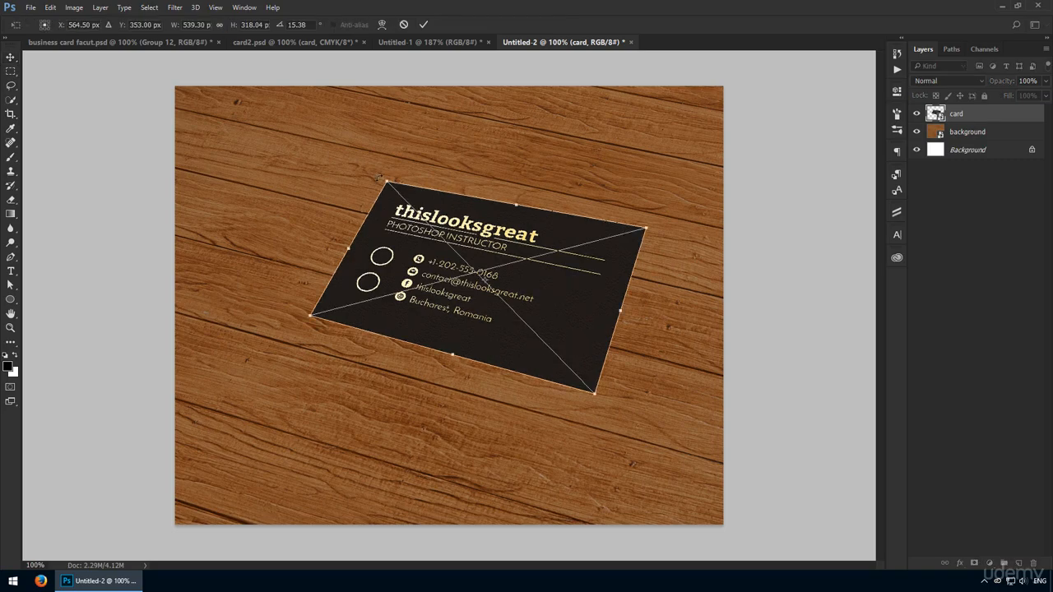
pyautogui.moveTo(385, 181); pyautogui.dragTo(382, 171)
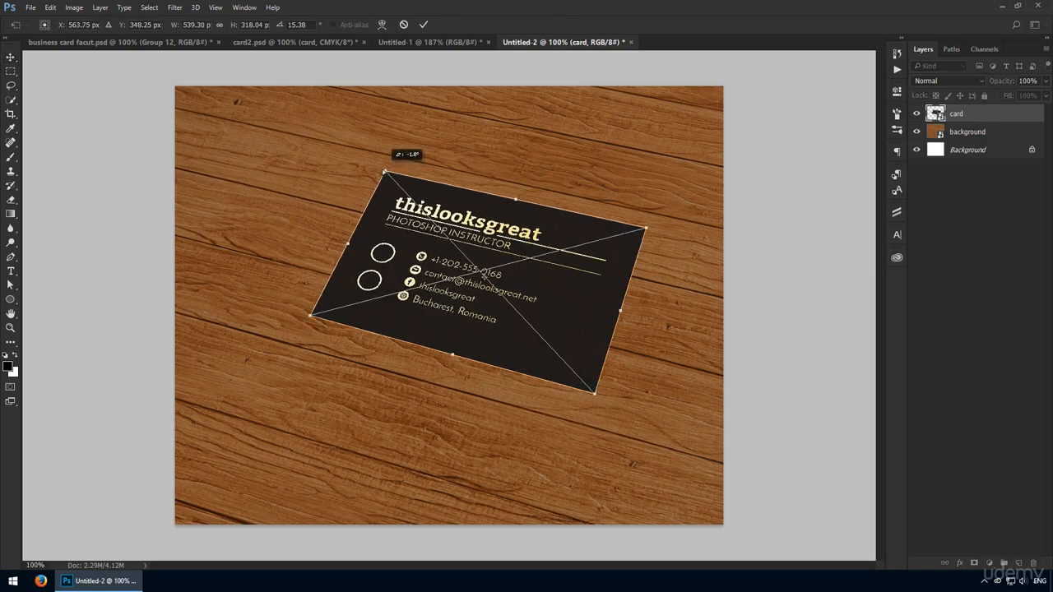
pyautogui.press('Return')
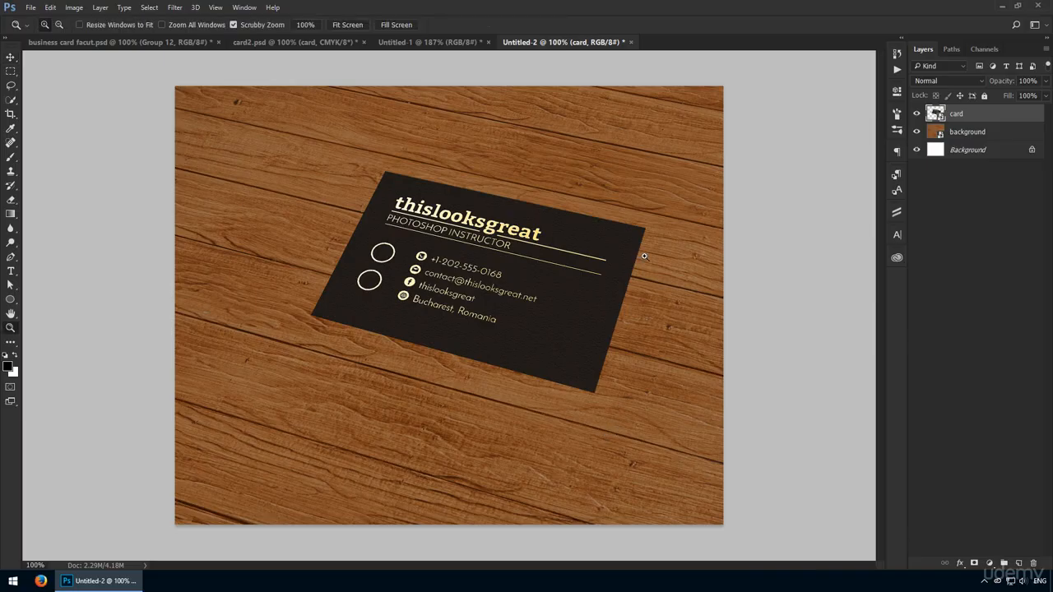
# Duplicate the card layer and nudge the lower copy down about 4 px to start building the card's thickness.
pyautogui.scroll(3, 646, 255)
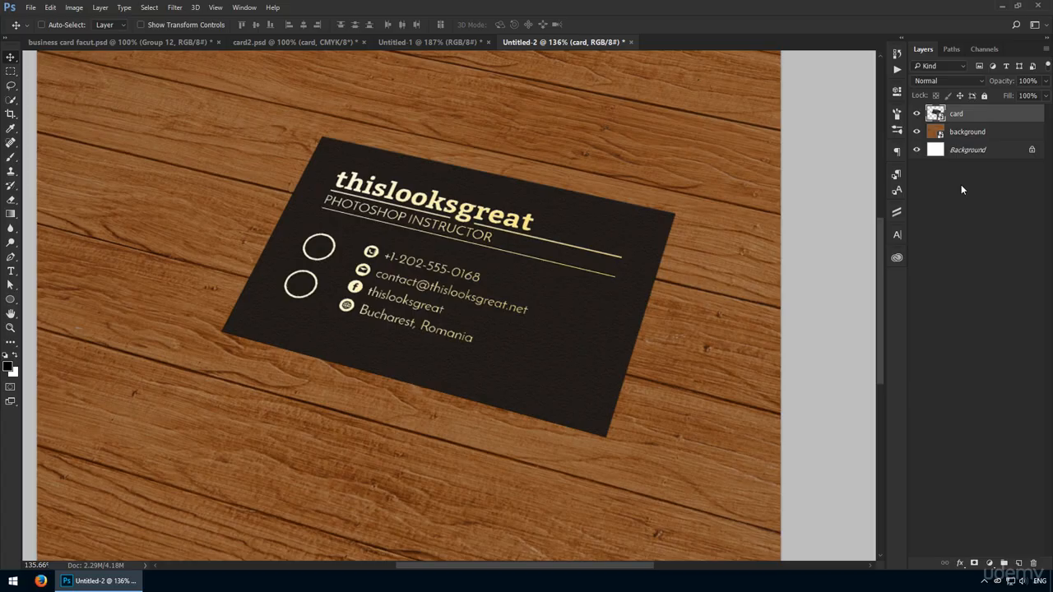
pyautogui.hotkey('ctrl', 'j')
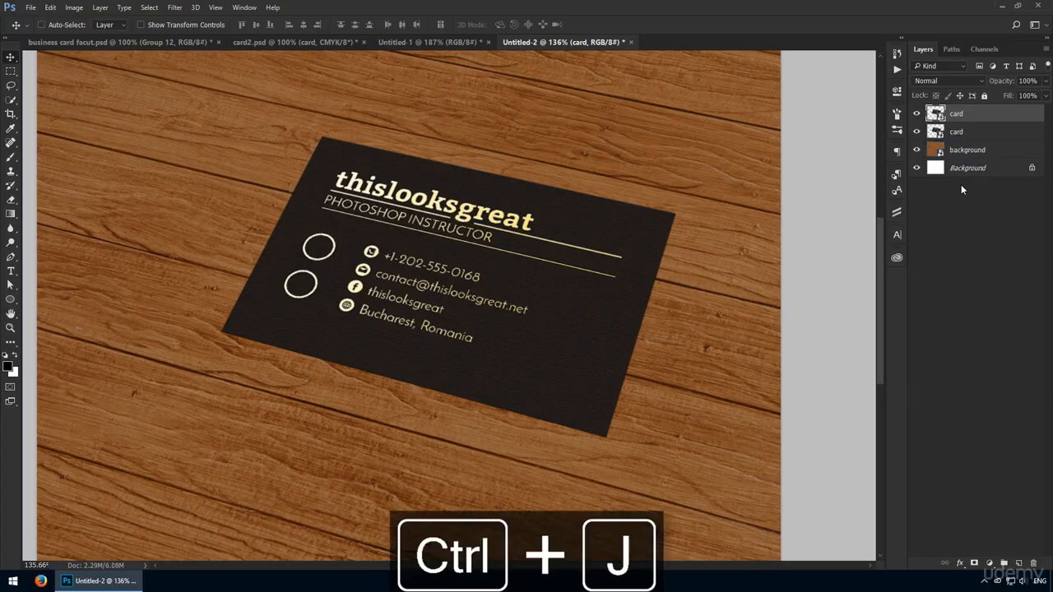
pyautogui.click(973, 134)
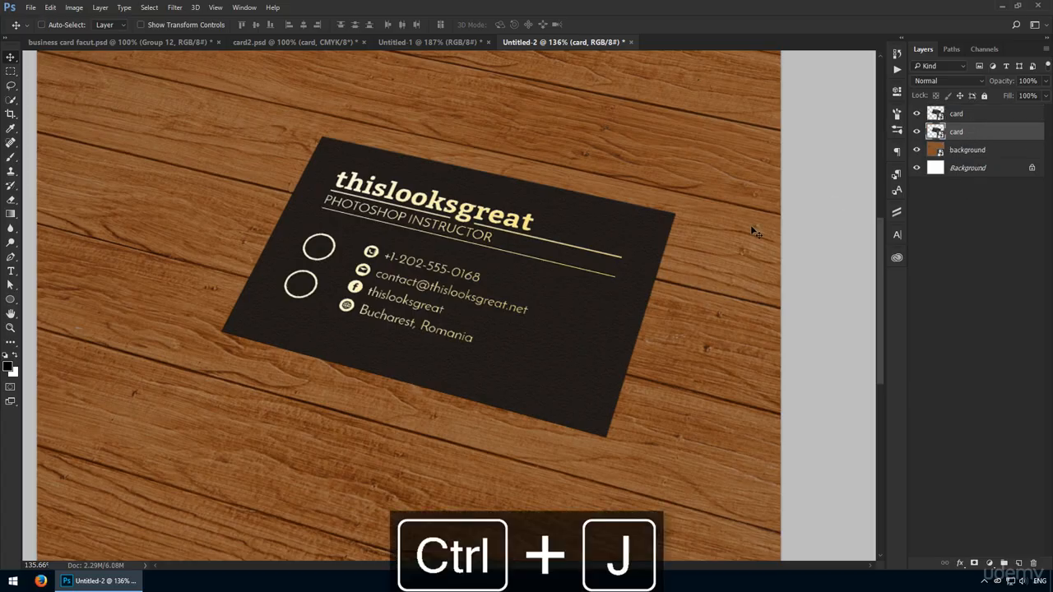
pyautogui.press('Down')
pyautogui.press('Down')
pyautogui.press('Down')
pyautogui.press('Down')
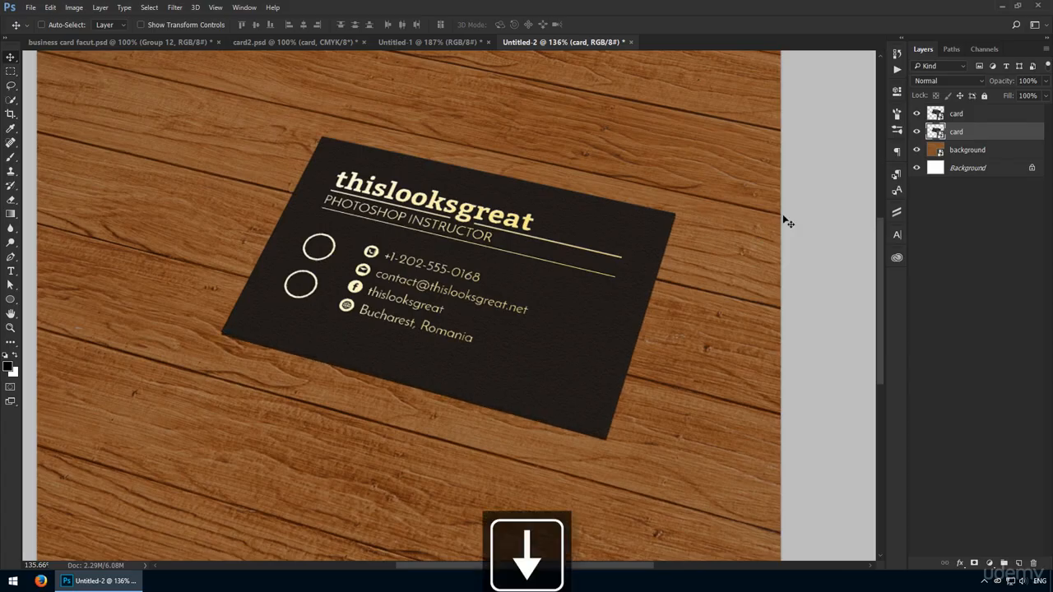
# Duplicate the lowest card layer and nudge the bottommost copy down about 4 px, making a third layer in the stack.
pyautogui.hotkey('ctrl', 'j')
pyautogui.click(967, 150)
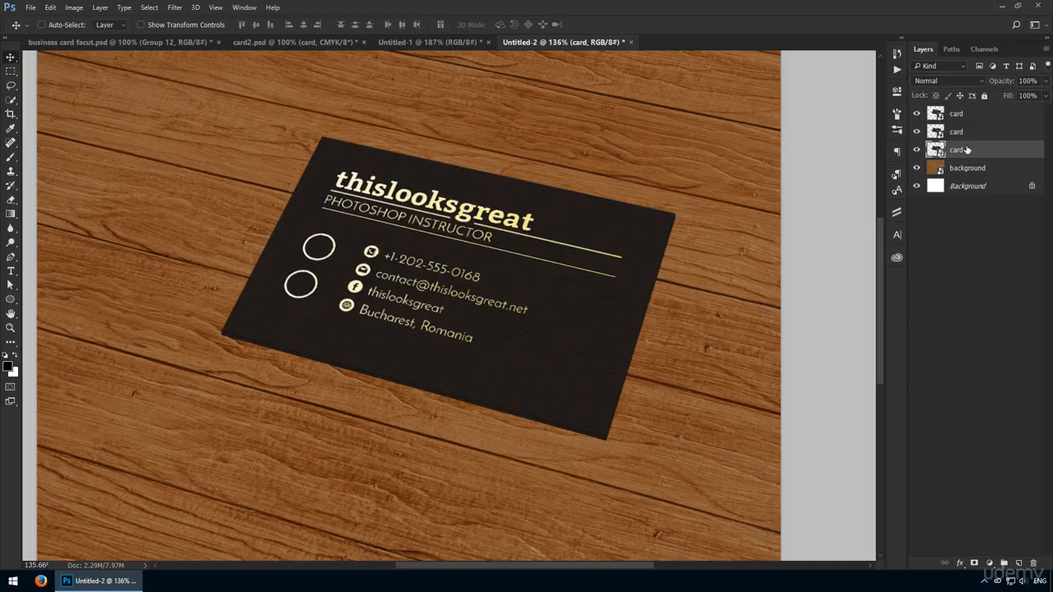
pyautogui.press('Down')
pyautogui.press('Down')
pyautogui.press('Down')
pyautogui.press('Down')
# Add a fourth card layer at the bottom of the stack and nudge it down about 4 px.
pyautogui.hotkey('ctrl', 'j')
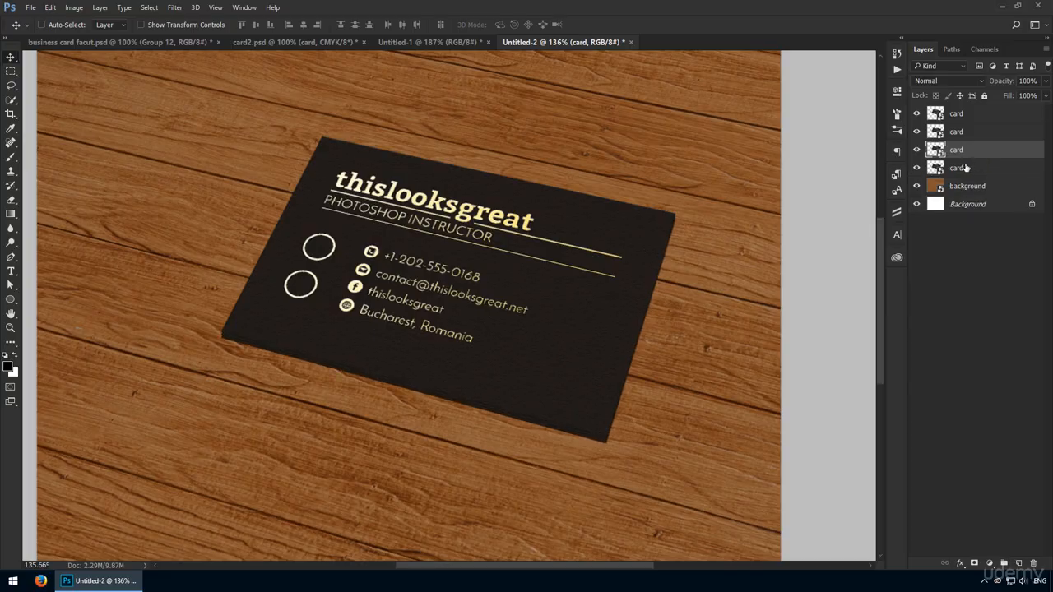
pyautogui.click(969, 167)
pyautogui.press('Down')
pyautogui.press('Down')
pyautogui.press('Down')
pyautogui.press('Down')
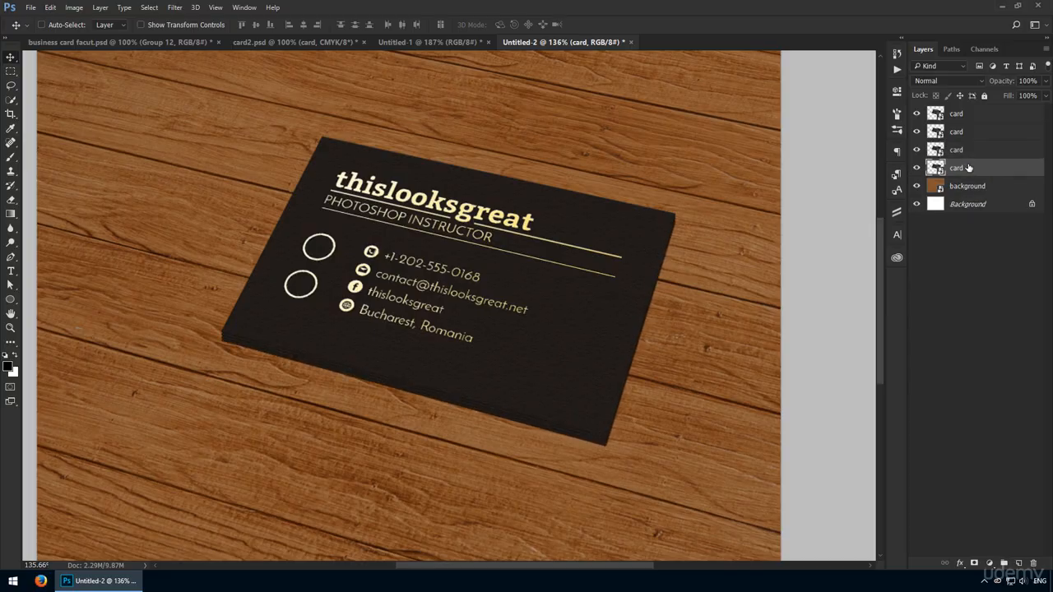
# Add a fifth card layer beneath the others, offset a few pixels downward.
pyautogui.hotkey('ctrl', 'j')
pyautogui.click(969, 187)
pyautogui.press('Down')
pyautogui.press('Down')
pyautogui.press('Down')
pyautogui.press('Down')
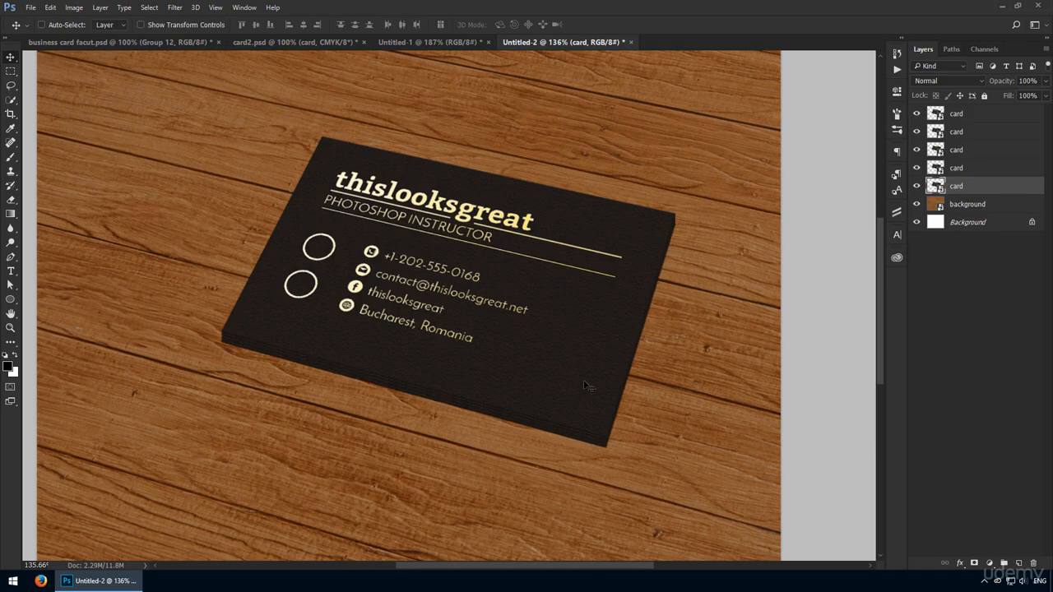
# Duplicate the bottommost card layer again and nudge the sixth layer of the stack down a few pixels.
pyautogui.hotkey('ctrl', 'j')
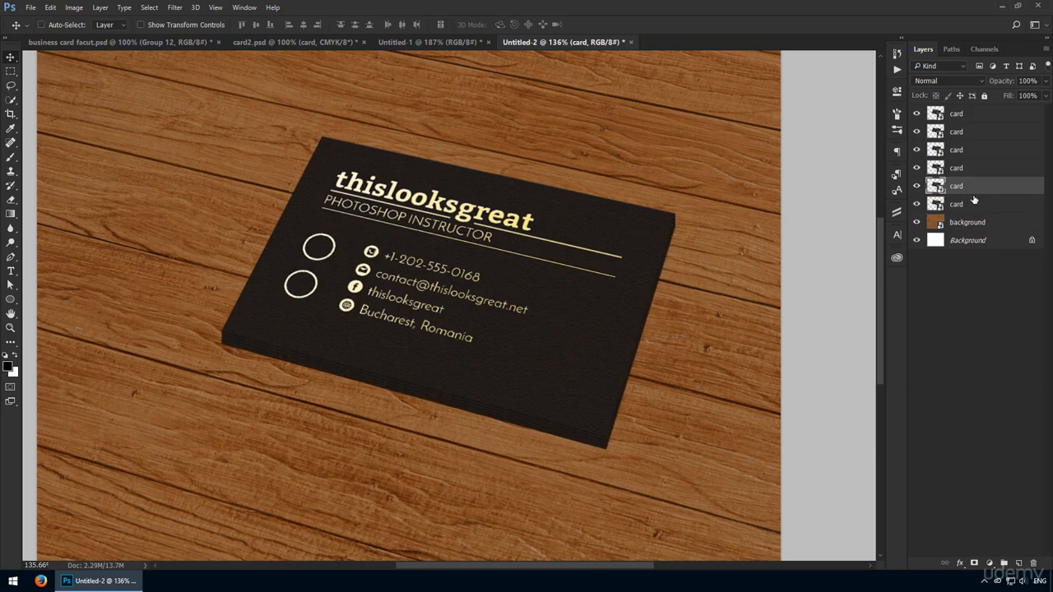
pyautogui.click(974, 204)
pyautogui.press('Down')
pyautogui.press('Down')
pyautogui.press('Down')
pyautogui.press('Down')
pyautogui.press('Down')
pyautogui.press('Down')
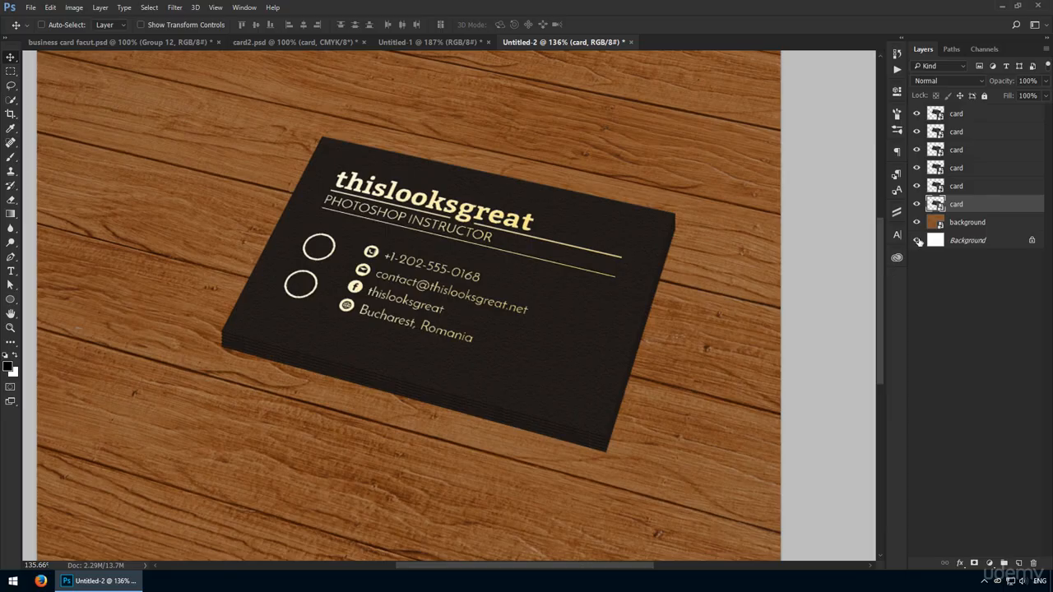
# Add a seventh card layer at the bottom of the stack and nudge it down to complete the thick edge.
pyautogui.hotkey('ctrl', 'j')
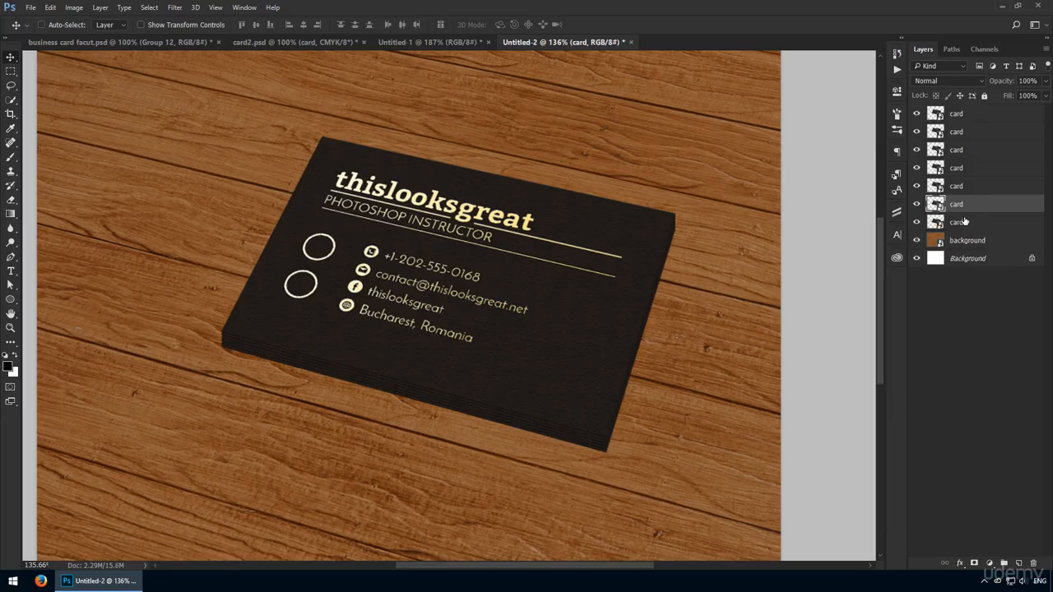
pyautogui.click(965, 221)
pyautogui.press('Down')
pyautogui.press('Down')
pyautogui.press('Down')
pyautogui.press('Down')
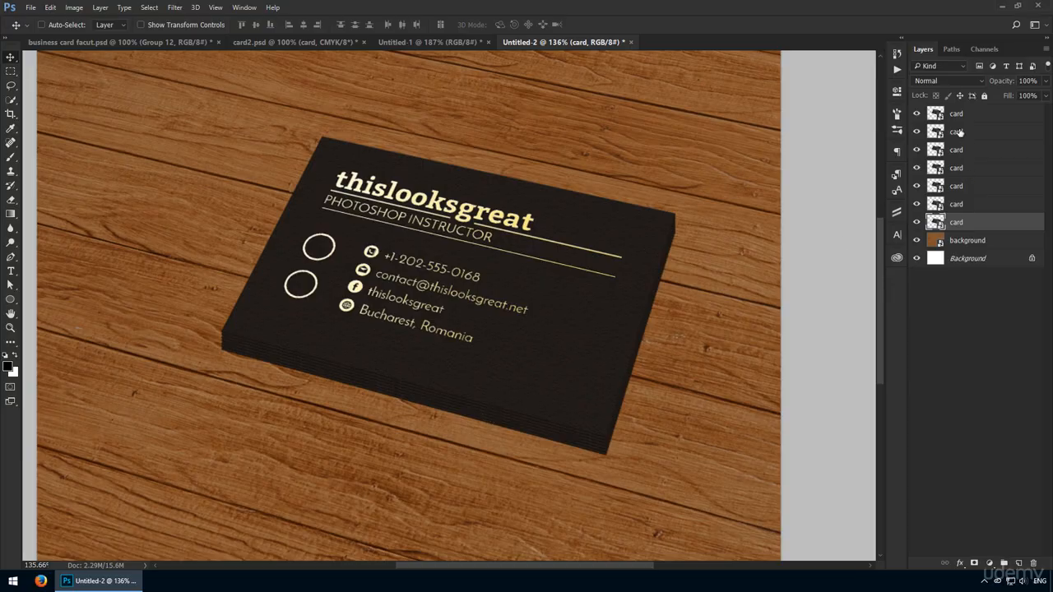
# Add an Inner Shadow effect to the topmost card layer and set its opacity to 40%.
pyautogui.click(991, 115)
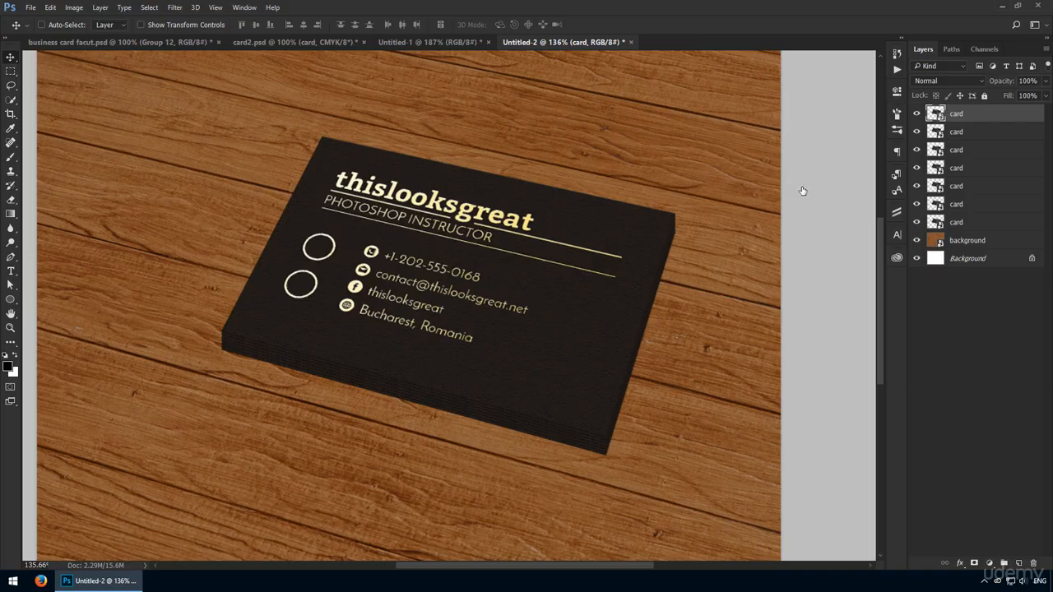
pyautogui.click(654, 346)
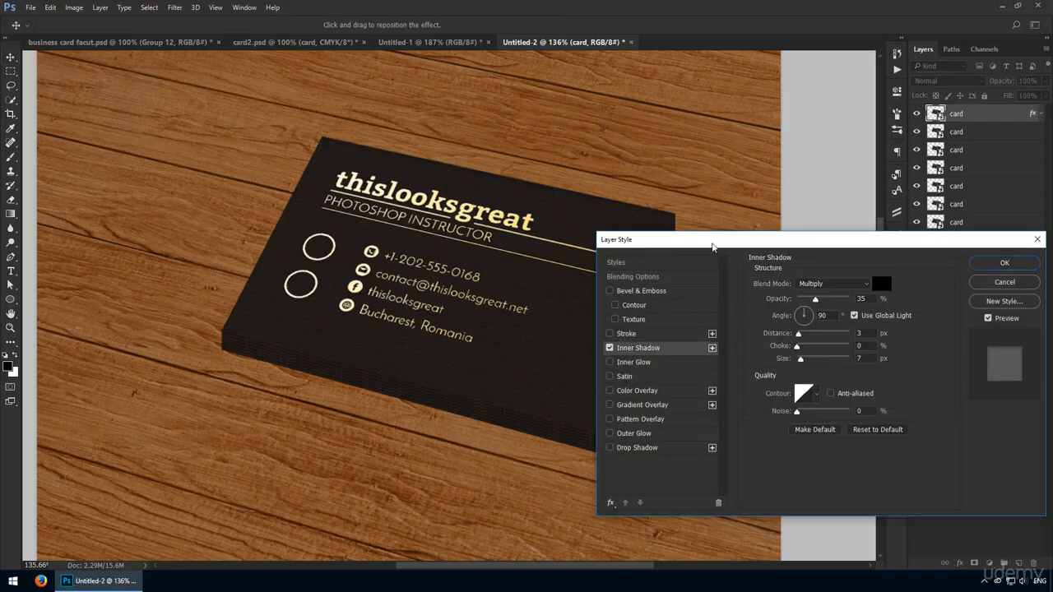
pyautogui.moveTo(714, 244); pyautogui.dragTo(812, 240)
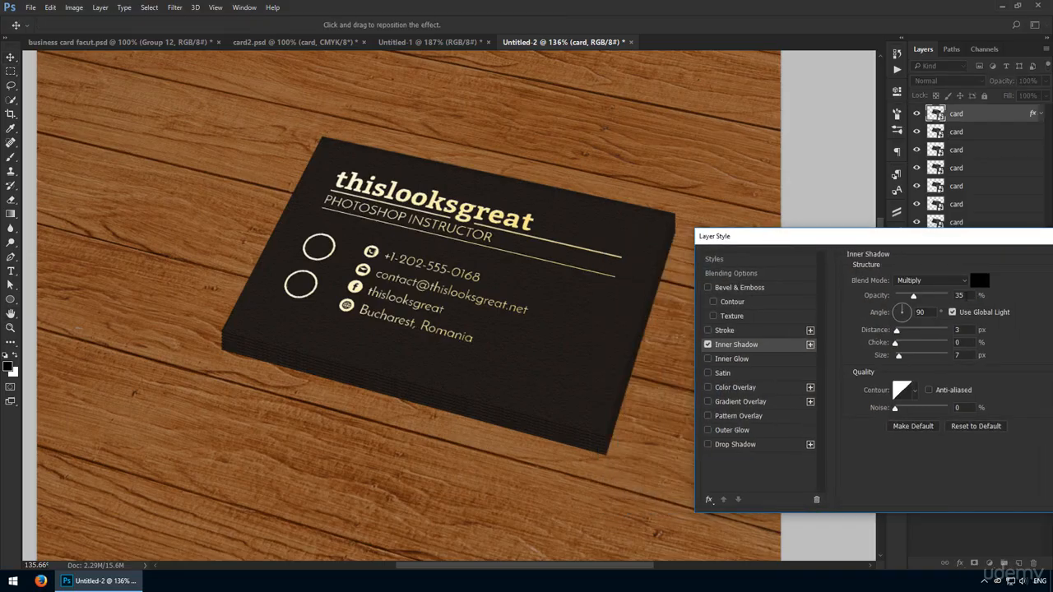
pyautogui.click(973, 296)
pyautogui.press('Up')
pyautogui.press('Up')
pyautogui.press('Up')
pyautogui.press('Up')
pyautogui.press('Up')
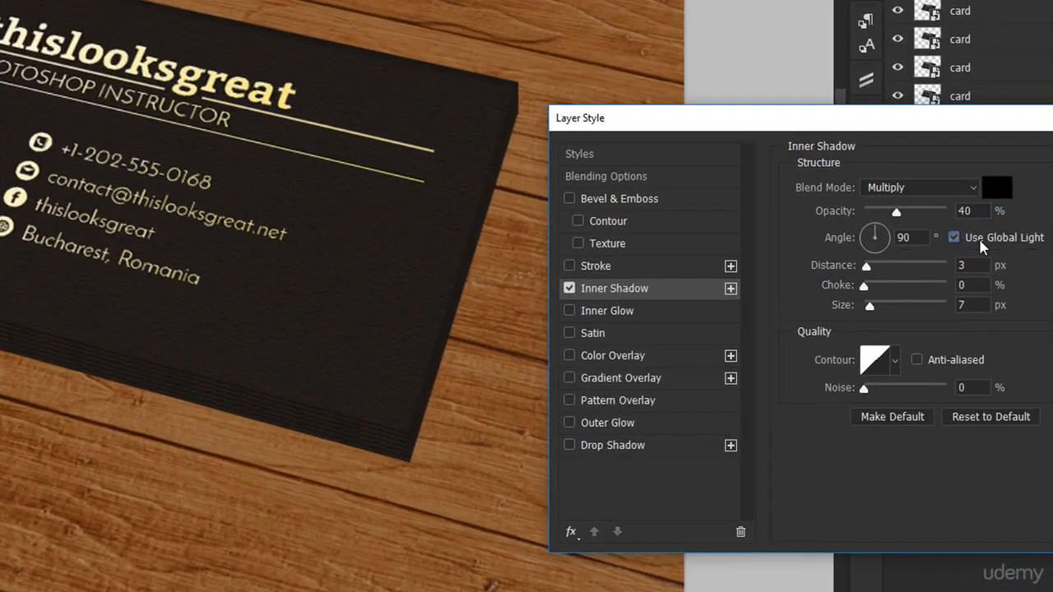
# Turn off global light for the inner shadow, set its angle to -25°, and compare the card with and without it.
pyautogui.click(972, 304)
pyautogui.click(570, 291)
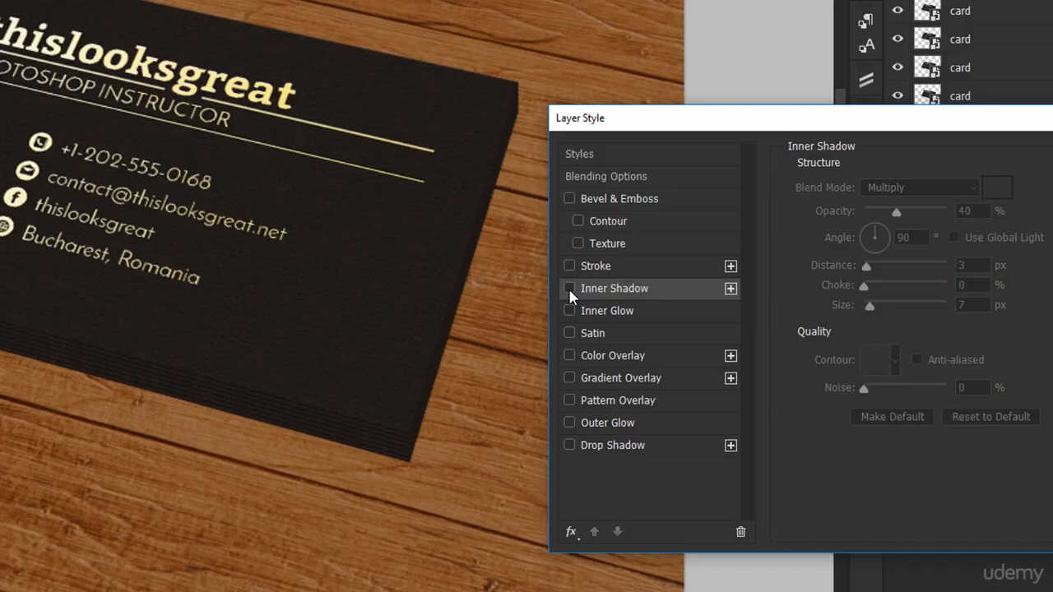
pyautogui.click(569, 291)
pyautogui.moveTo(914, 240); pyautogui.dragTo(835, 232)
pyautogui.write('-25')
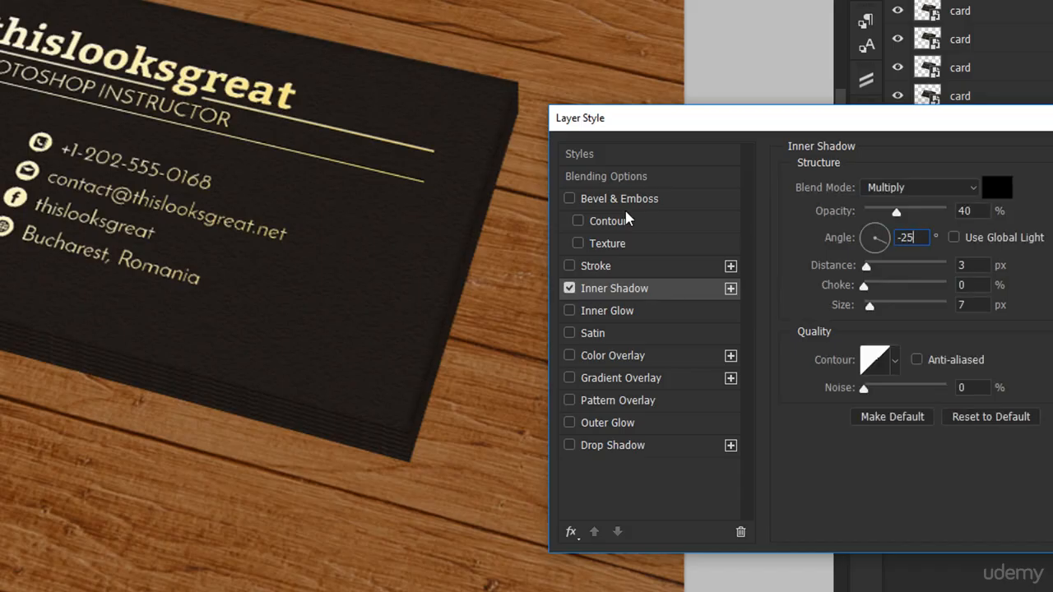
pyautogui.click(568, 289)
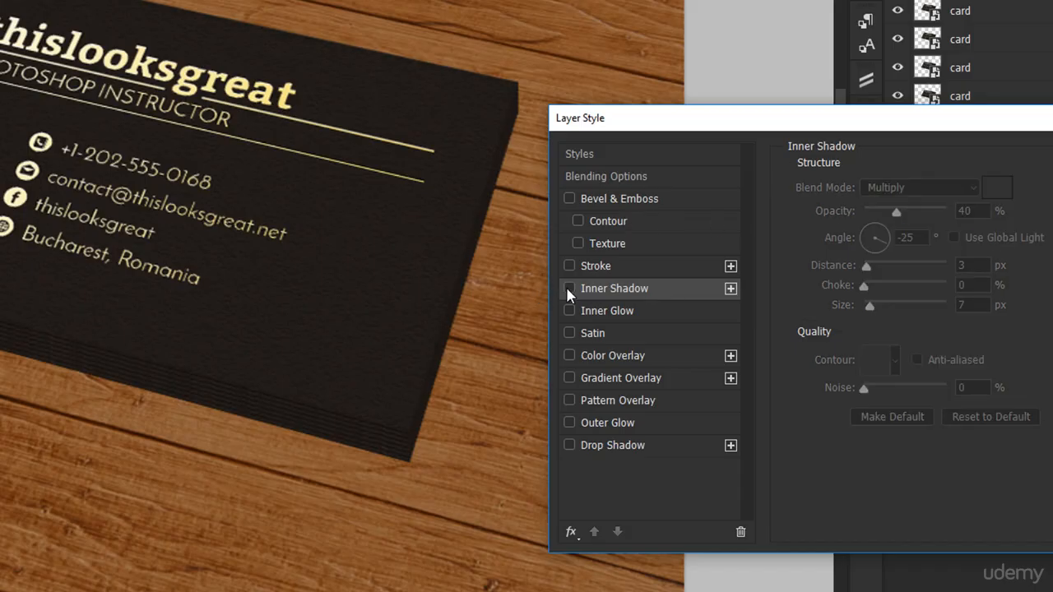
pyautogui.click(569, 289)
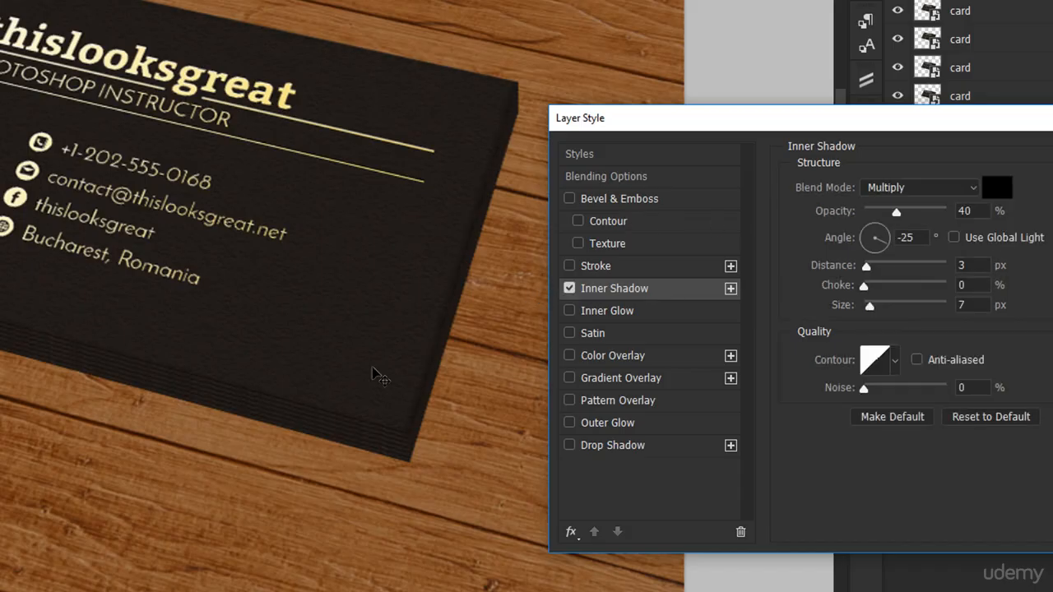
# Set the inner shadow's distance and size to 2 px each, checking the effect on and off.
pyautogui.click(569, 290)
pyautogui.click(570, 290)
pyautogui.scroll(-1, 981, 265)
pyautogui.doubleClick(974, 305)
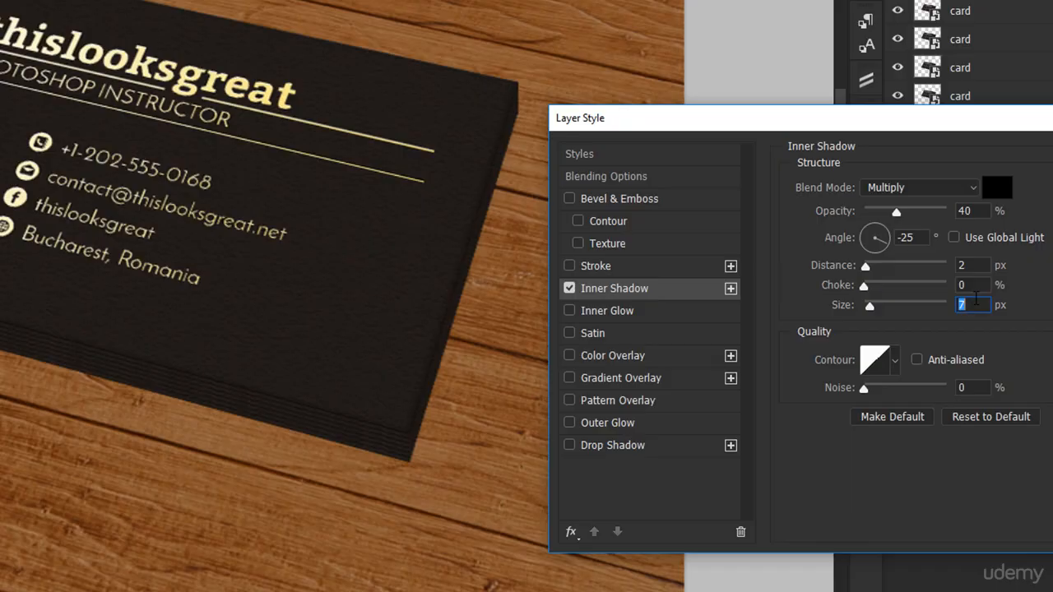
pyautogui.scroll(-4, 973, 307)
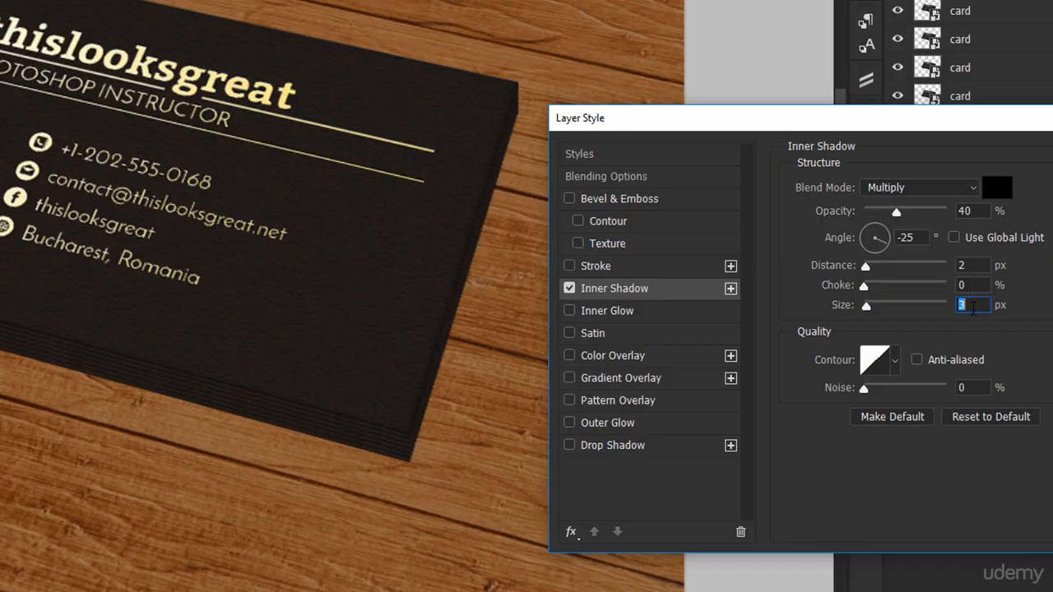
pyautogui.click(569, 289)
pyautogui.click(569, 289)
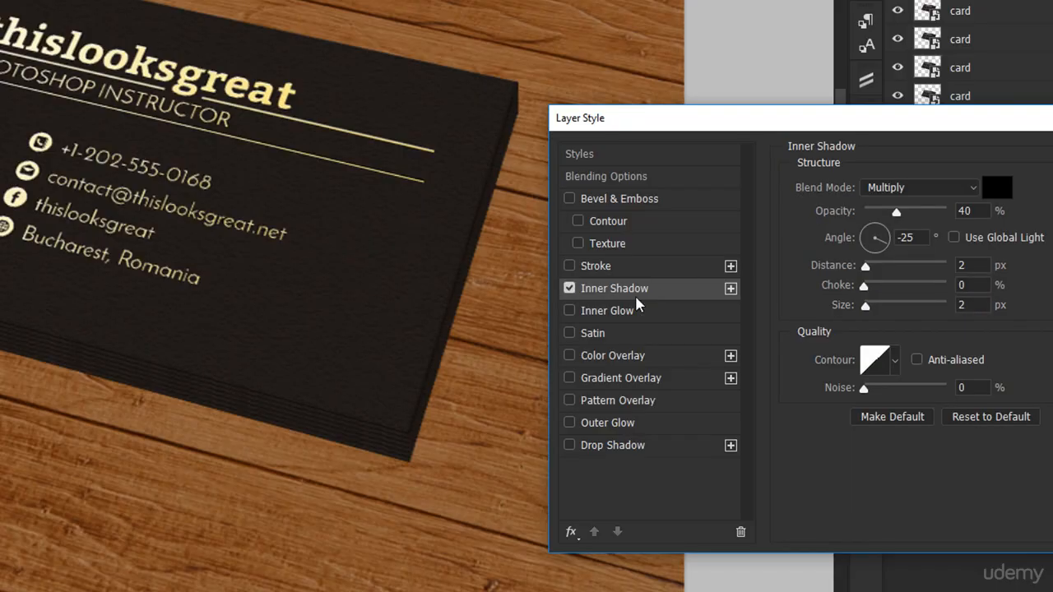
# Add a second Inner Shadow to the card and make it white (ffffff) in Screen blend mode.
pyautogui.click(731, 289)
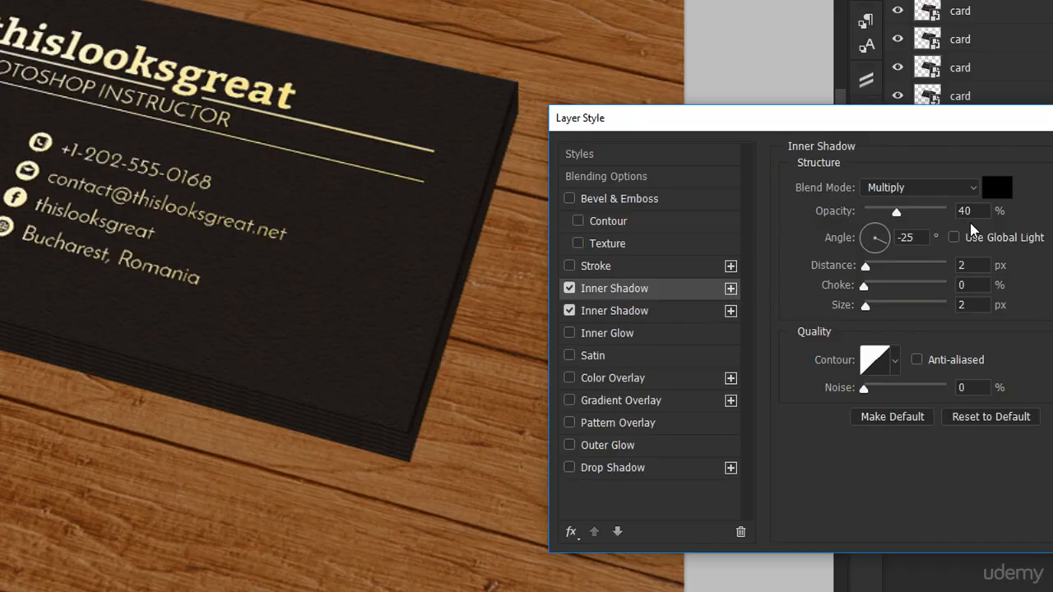
pyautogui.click(997, 187)
pyautogui.write('ffffff')
pyautogui.press('Return')
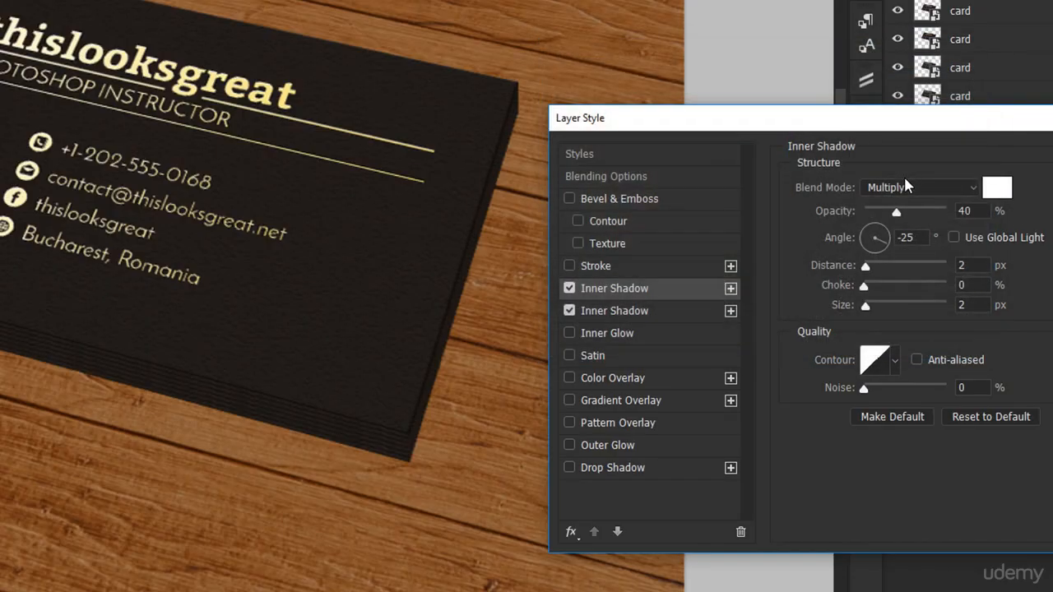
pyautogui.click(905, 188)
pyautogui.click(894, 333)
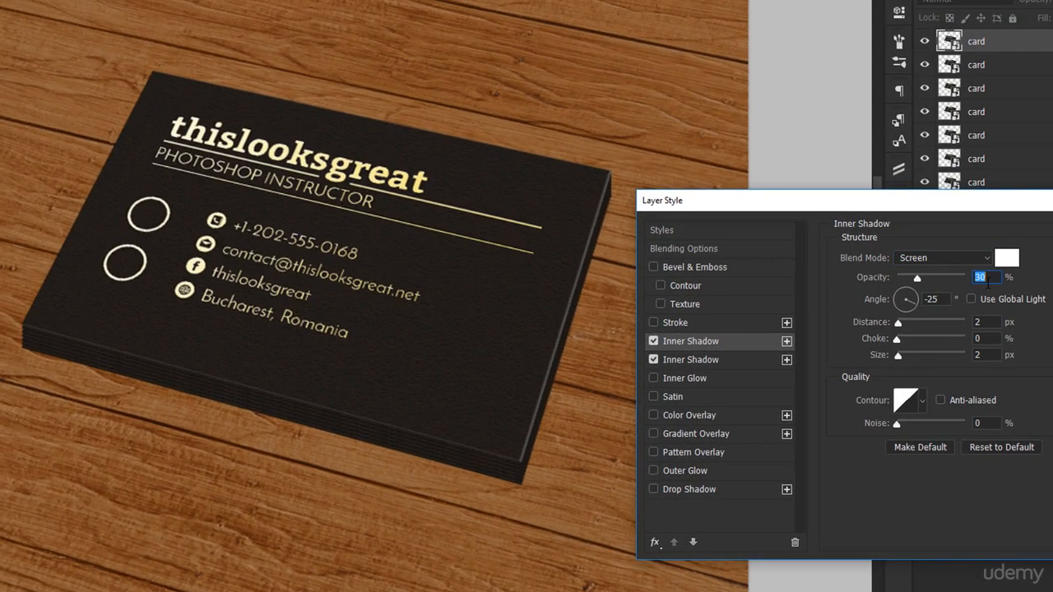
# Set the white inner shadow to 20% opacity and a -150° angle, lower its distance by one pixel, and compare it on and off.
pyautogui.write('20')
pyautogui.press('Tab')
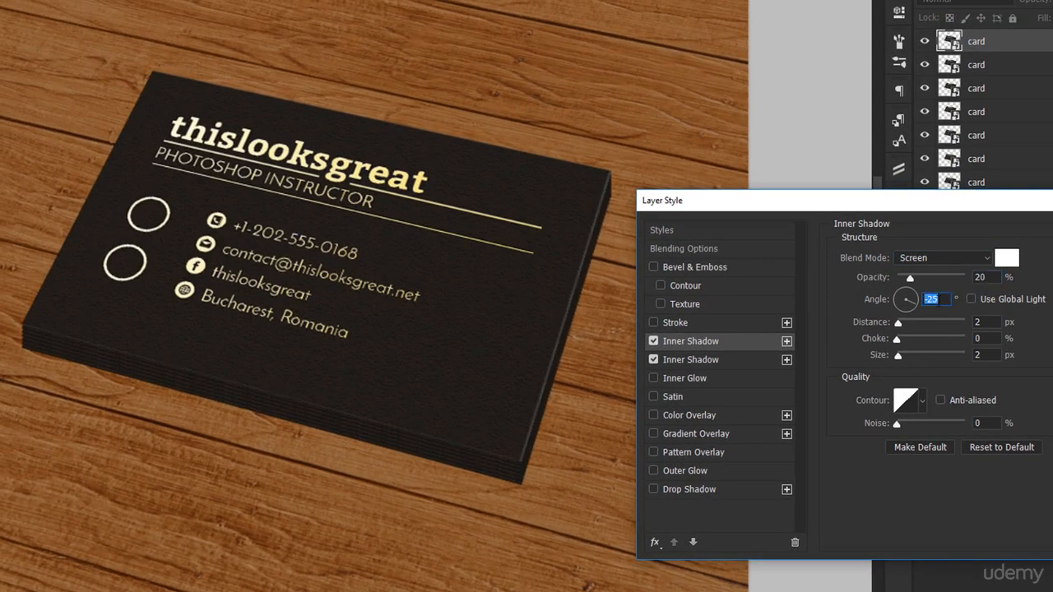
pyautogui.write('-150')
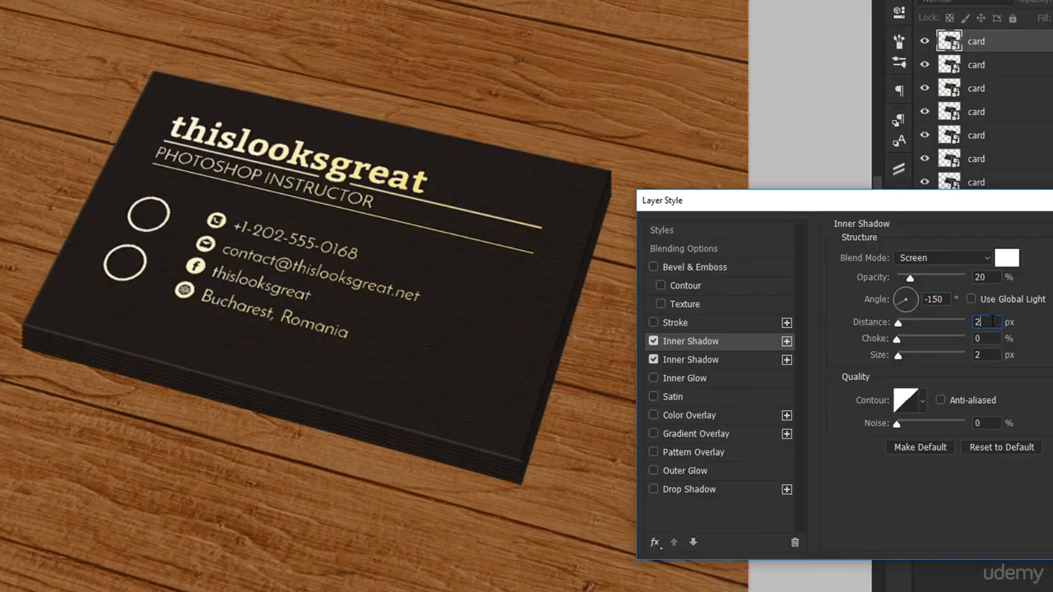
pyautogui.press('Down')
pyautogui.click(653, 341)
pyautogui.click(653, 340)
pyautogui.click(654, 341)
pyautogui.click(653, 340)
# Add a linear Gradient Overlay to the card in Screen mode with 25% opacity and a 45° angle.
pyautogui.click(694, 437)
pyautogui.click(943, 254)
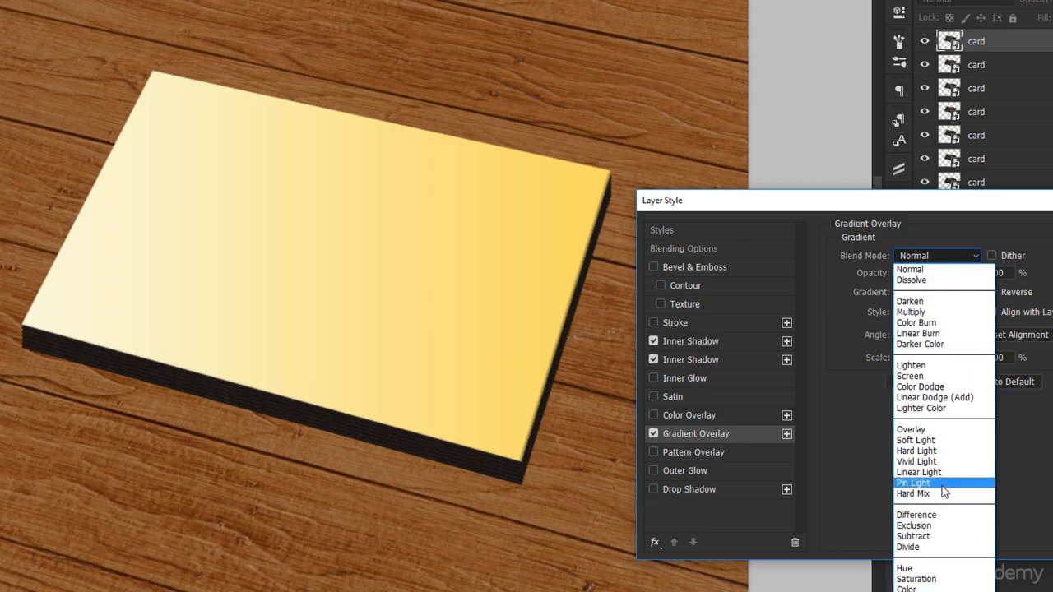
pyautogui.click(938, 376)
pyautogui.moveTo(974, 274); pyautogui.dragTo(918, 274)
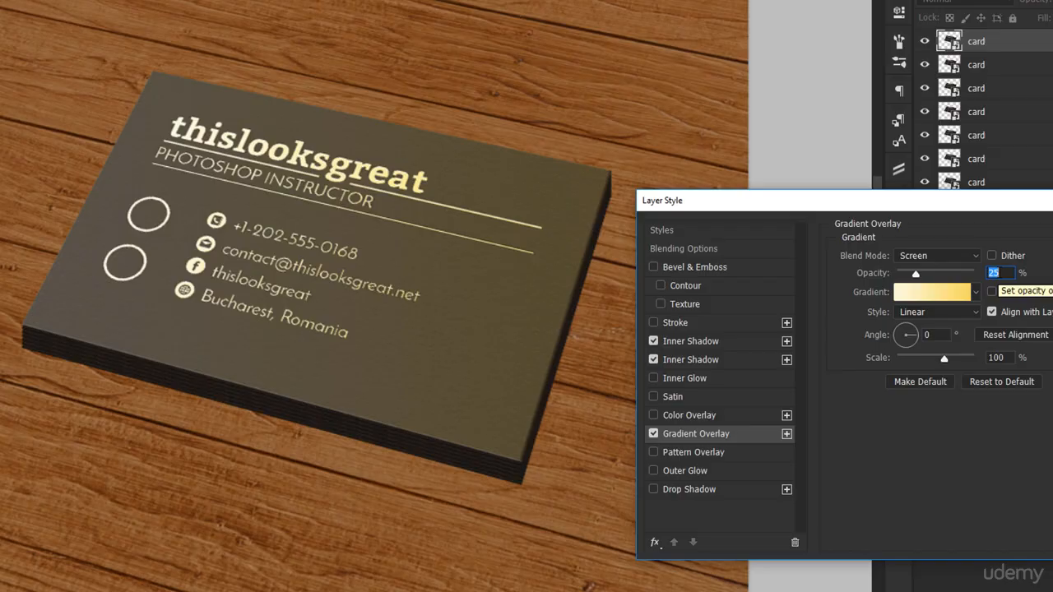
pyautogui.click(931, 311)
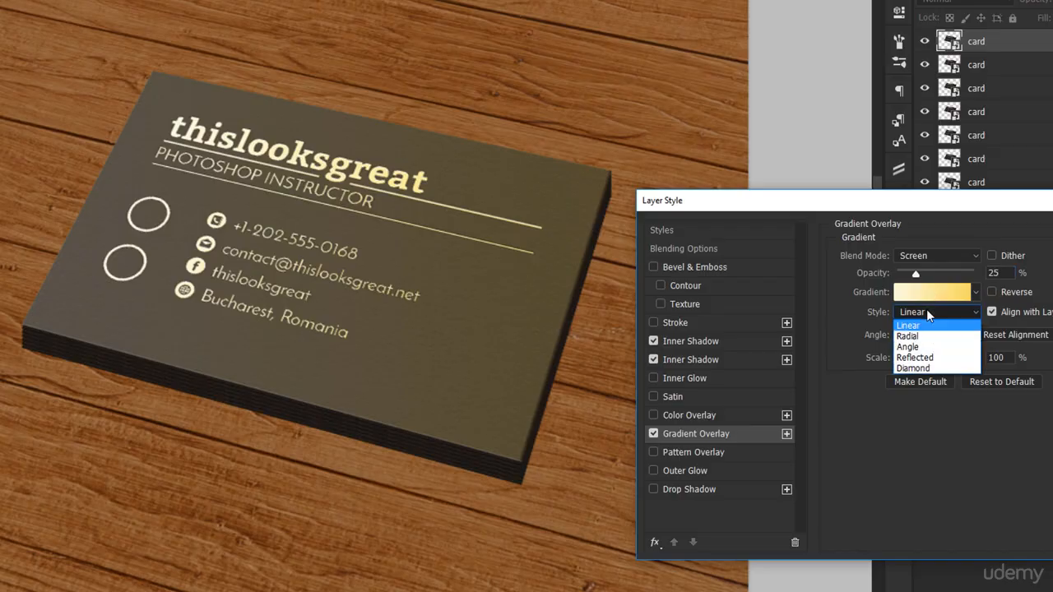
pyautogui.click(926, 309)
pyautogui.doubleClick(929, 335)
pyautogui.write('45')
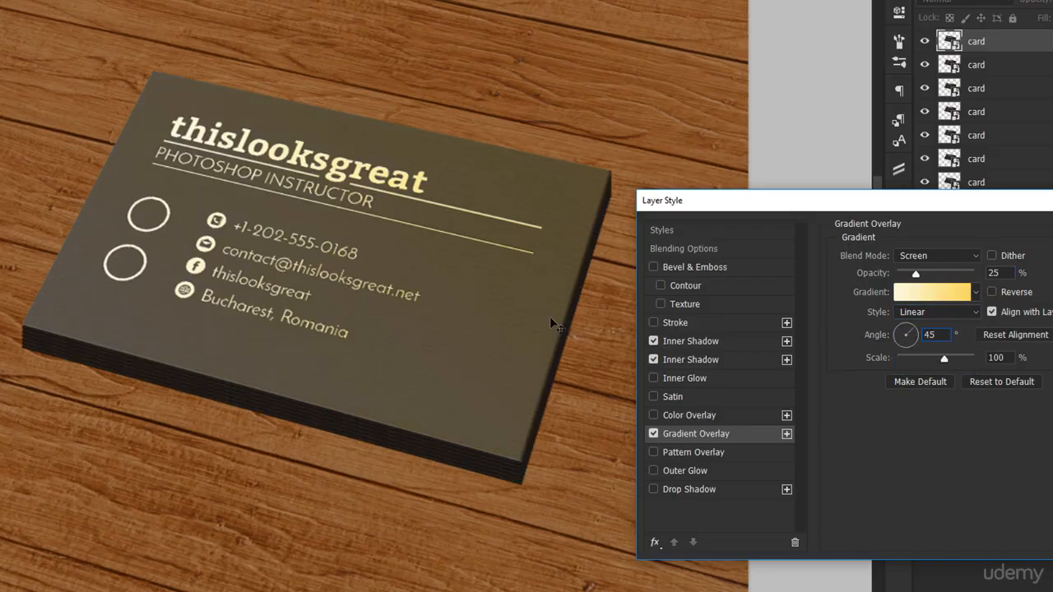
# Base the overlay's gradient on the Foreground to Transparent preset, make its first color stop white, and delete the end color stop.
pyautogui.click(943, 297)
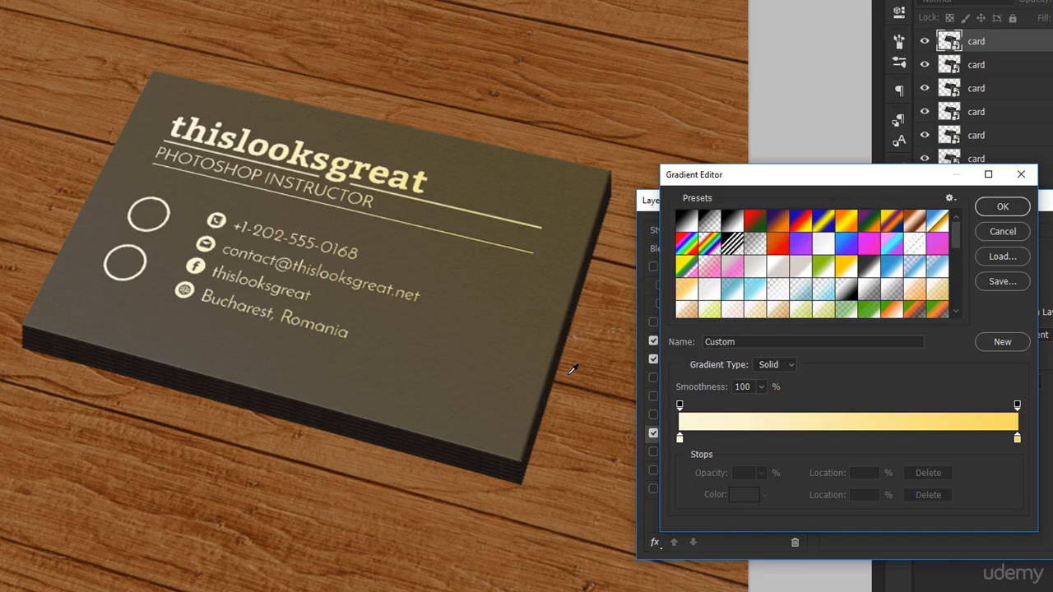
pyautogui.click(713, 222)
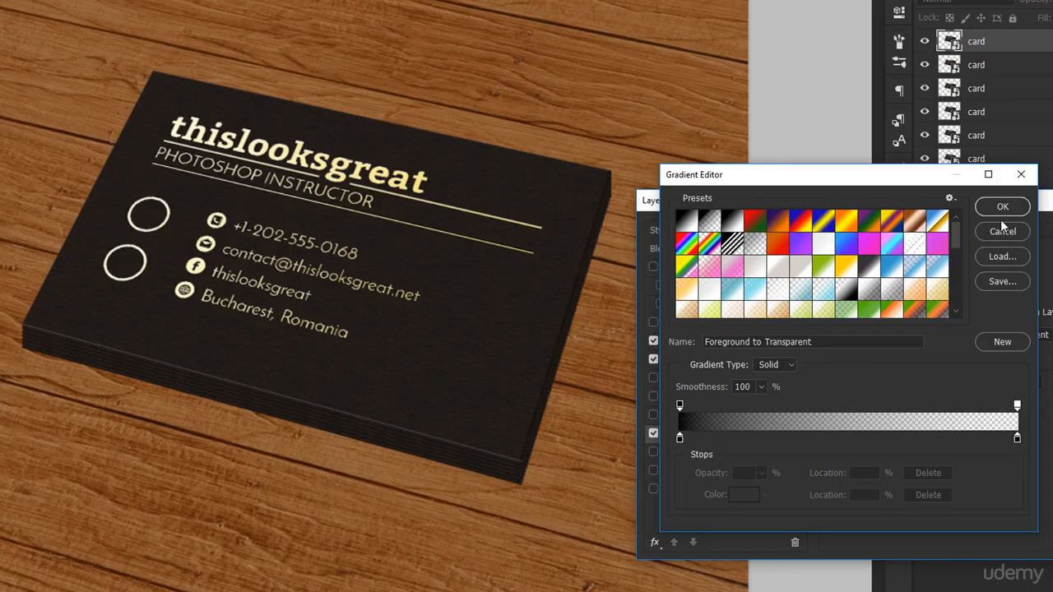
pyautogui.doubleClick(680, 439)
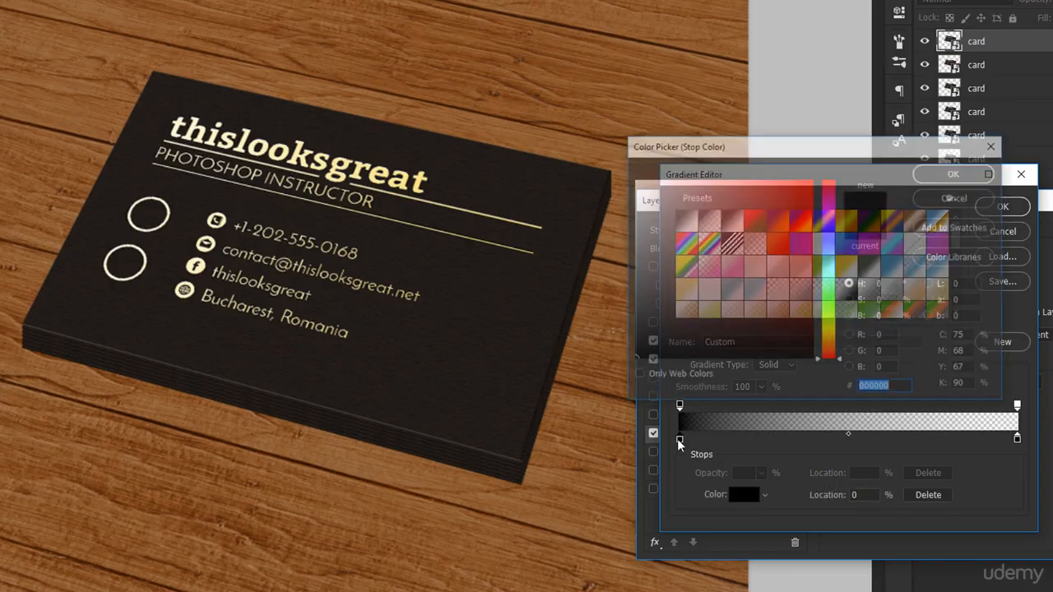
pyautogui.click(634, 179)
pyautogui.press('Return')
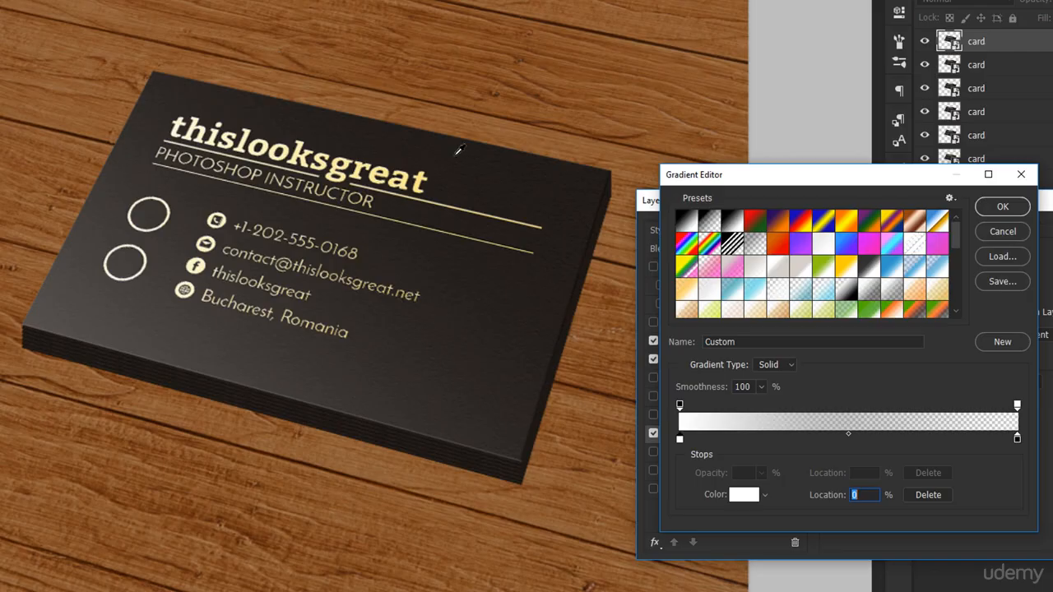
pyautogui.click(1017, 438)
pyautogui.click(938, 495)
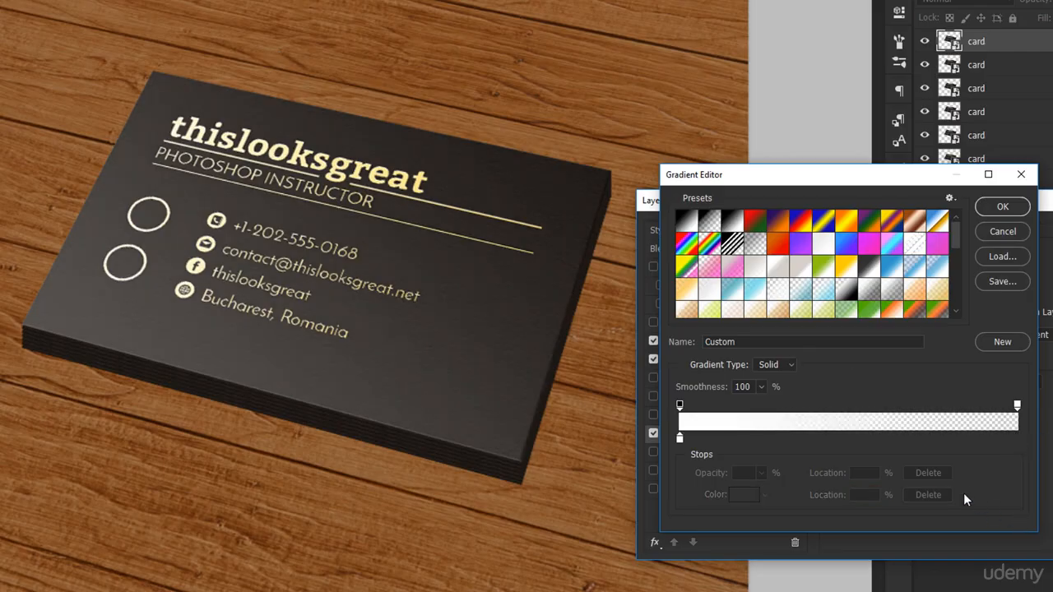
pyautogui.click(1002, 206)
# Compare the card with and without the gradient overlay and lower the overlay's opacity to 10%.
pyautogui.click(1000, 274)
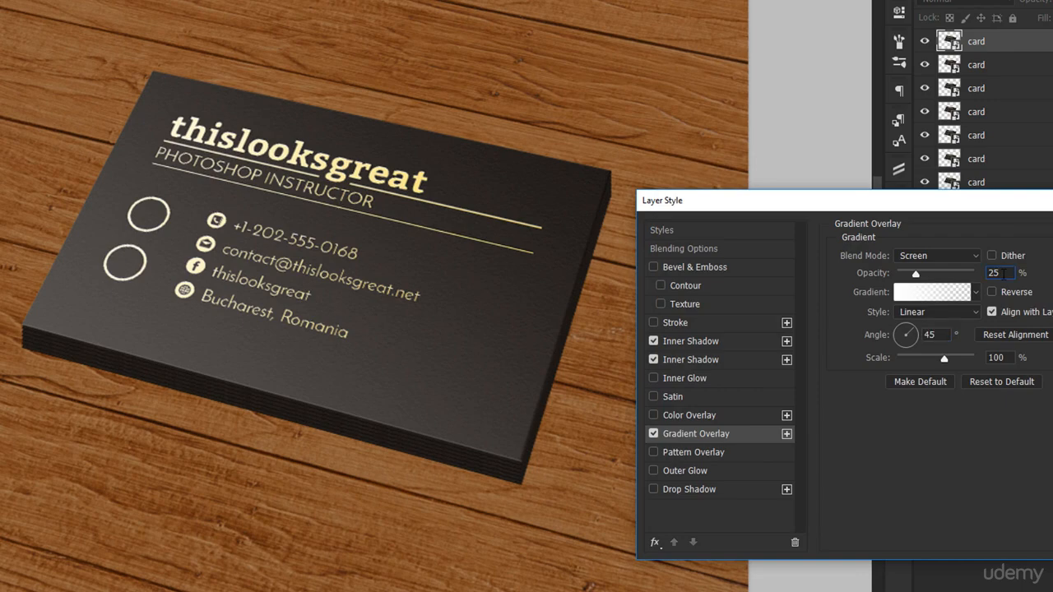
pyautogui.click(654, 433)
pyautogui.click(654, 432)
pyautogui.hotkey('shift', 'Down')
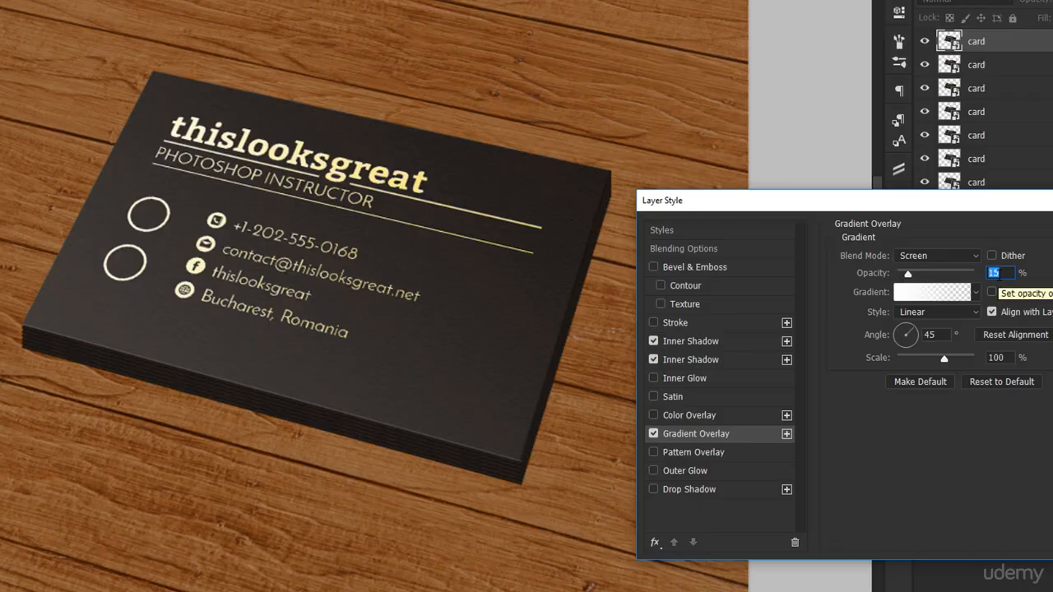
pyautogui.press('Down')
pyautogui.press('Down')
pyautogui.press('Down')
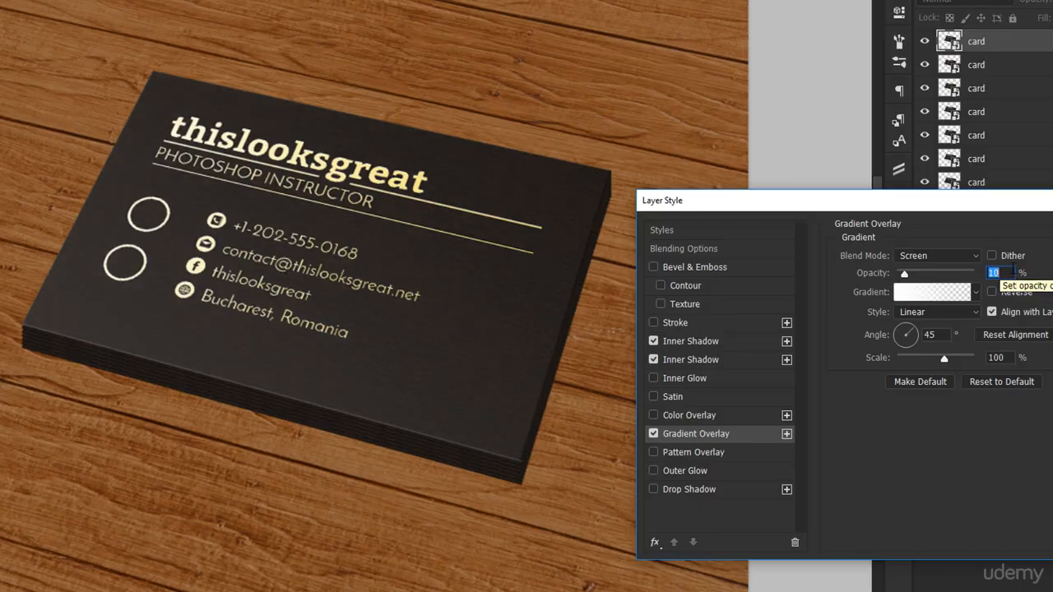
# Add a Drop Shadow to the card with global light off, a 45° angle, and a size of 3 px.
pyautogui.click(708, 490)
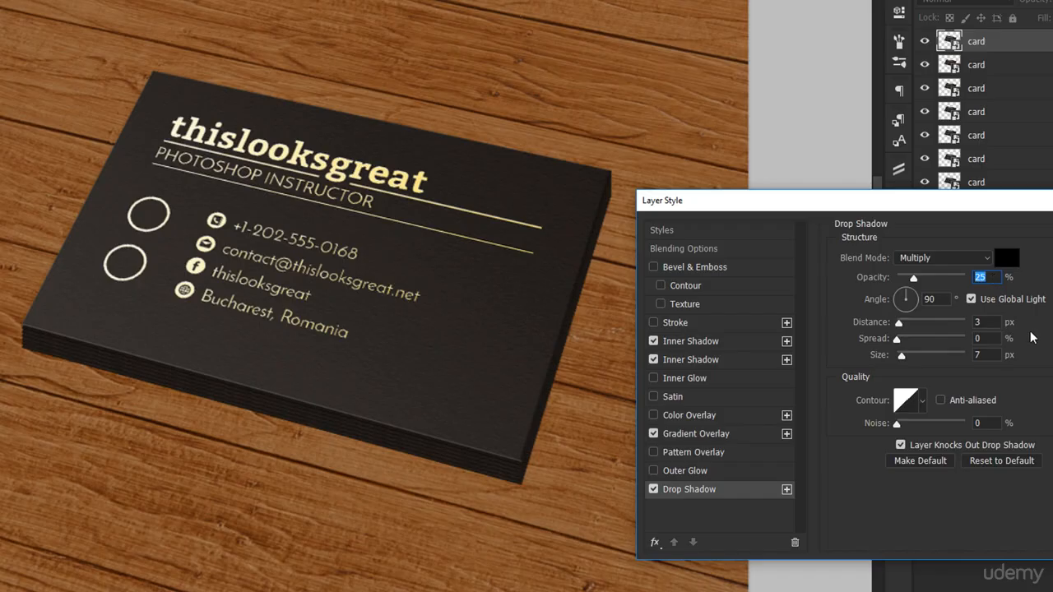
pyautogui.click(971, 299)
pyautogui.doubleClick(929, 298)
pyautogui.write('45')
pyautogui.click(998, 323)
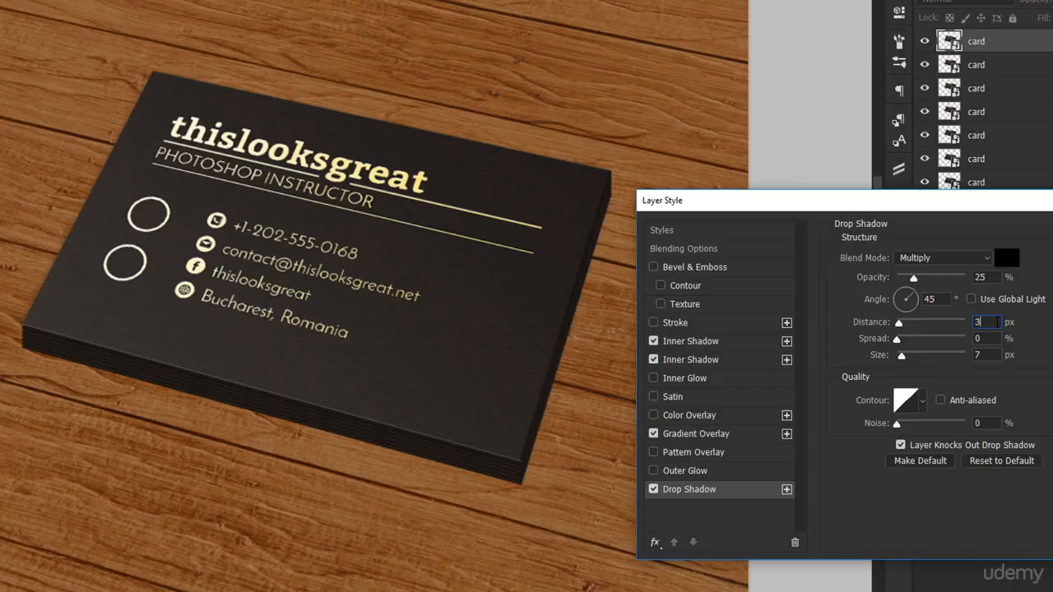
pyautogui.click(986, 354)
pyautogui.press('Down')
pyautogui.press('Down')
pyautogui.press('Down')
pyautogui.press('Down')
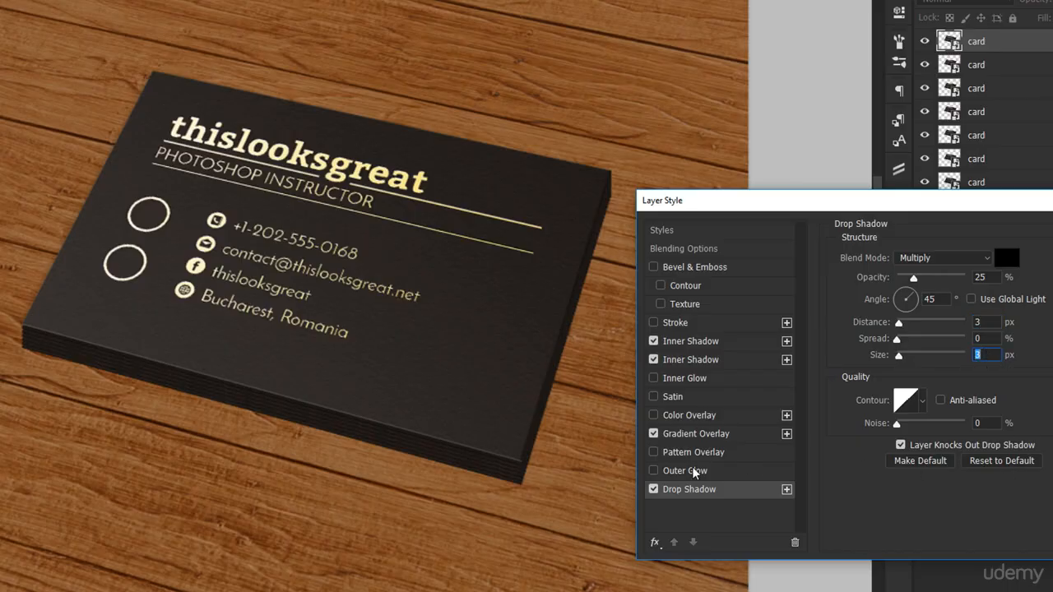
# Preview the card with and without the gradient overlay and drop shadow, and apply the layer style with both enabled.
pyautogui.click(655, 432)
pyautogui.click(654, 432)
pyautogui.click(654, 433)
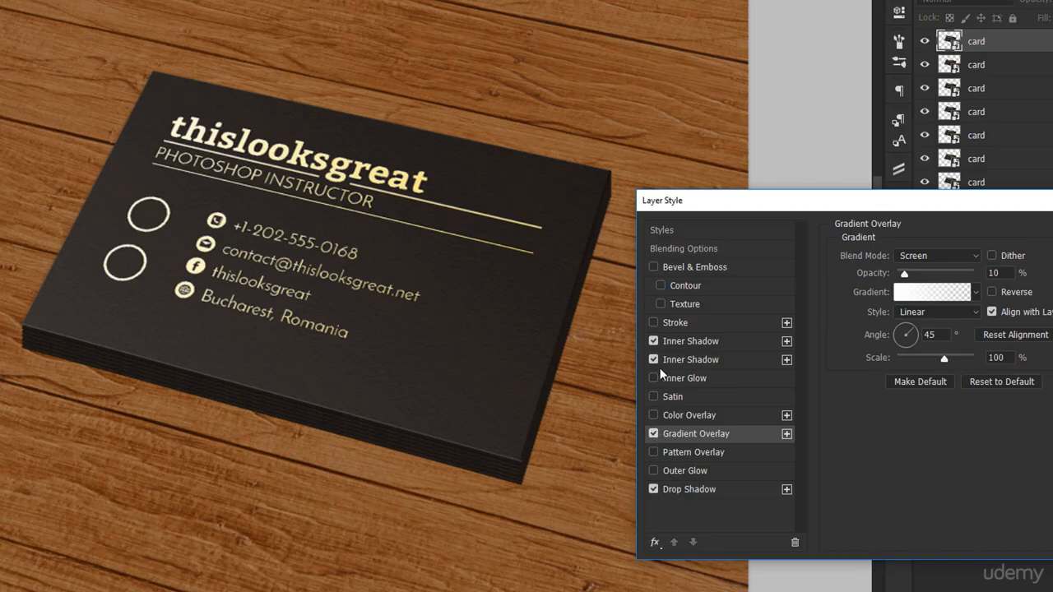
pyautogui.click(668, 489)
pyautogui.click(654, 488)
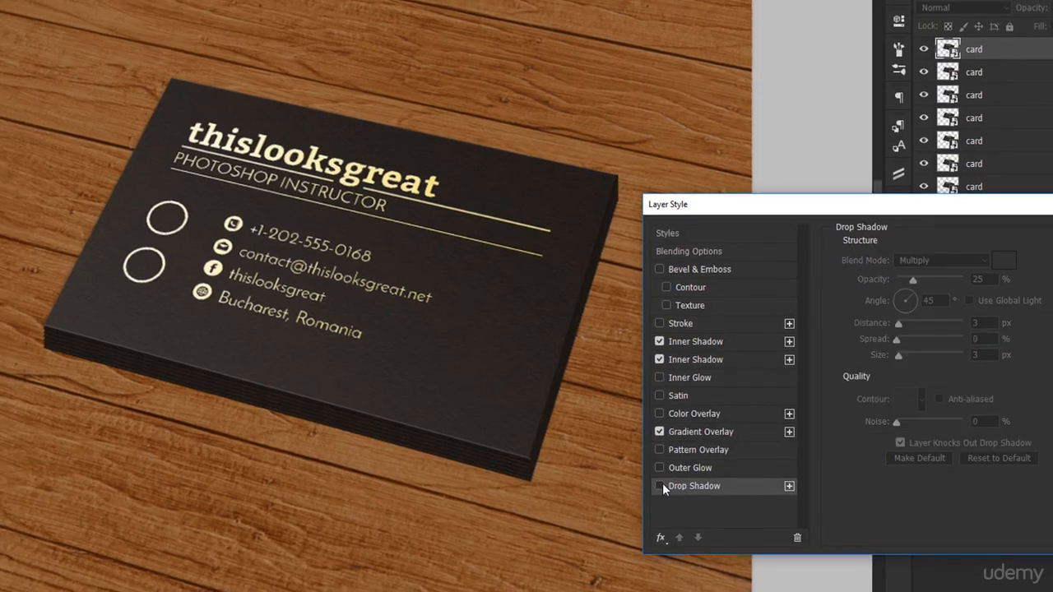
pyautogui.click(663, 485)
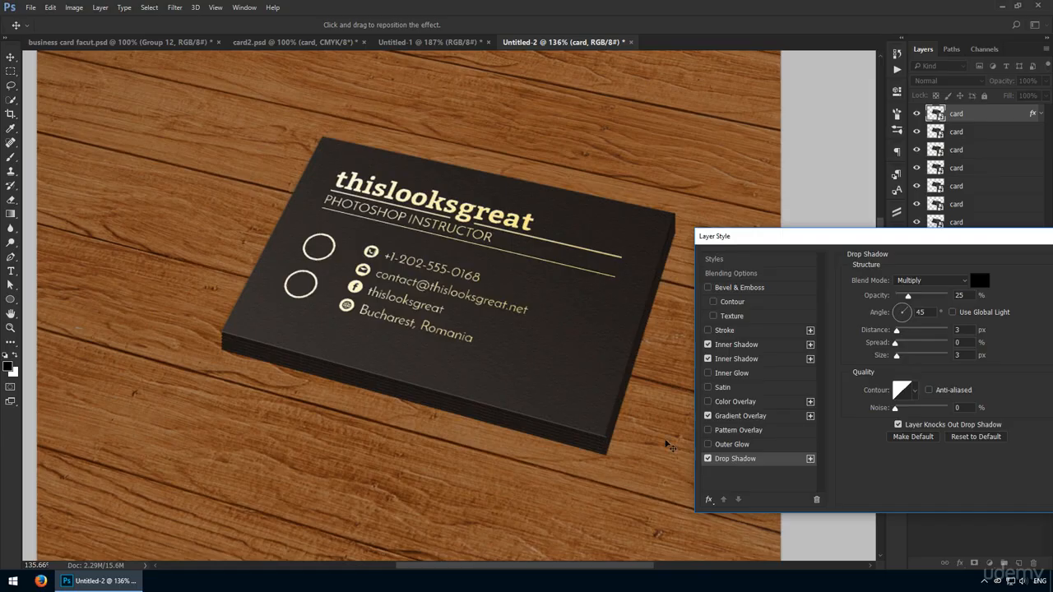
pyautogui.moveTo(984, 208); pyautogui.dragTo(757, 180)
pyautogui.click(924, 238)
# Copy the topmost card's layer style and paste it onto all the card layers in the stack.
pyautogui.rightClick(993, 113)
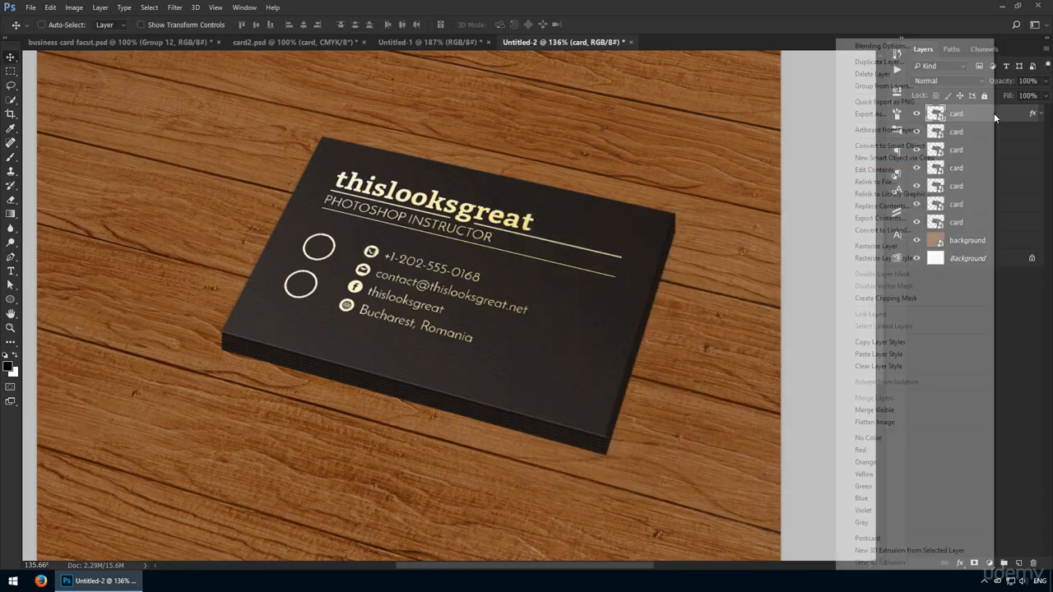
pyautogui.click(885, 409)
pyautogui.keyDown('shift'); pyautogui.click(969, 222); pyautogui.keyUp('shift')
pyautogui.rightClick(969, 222)
pyautogui.click(877, 353)
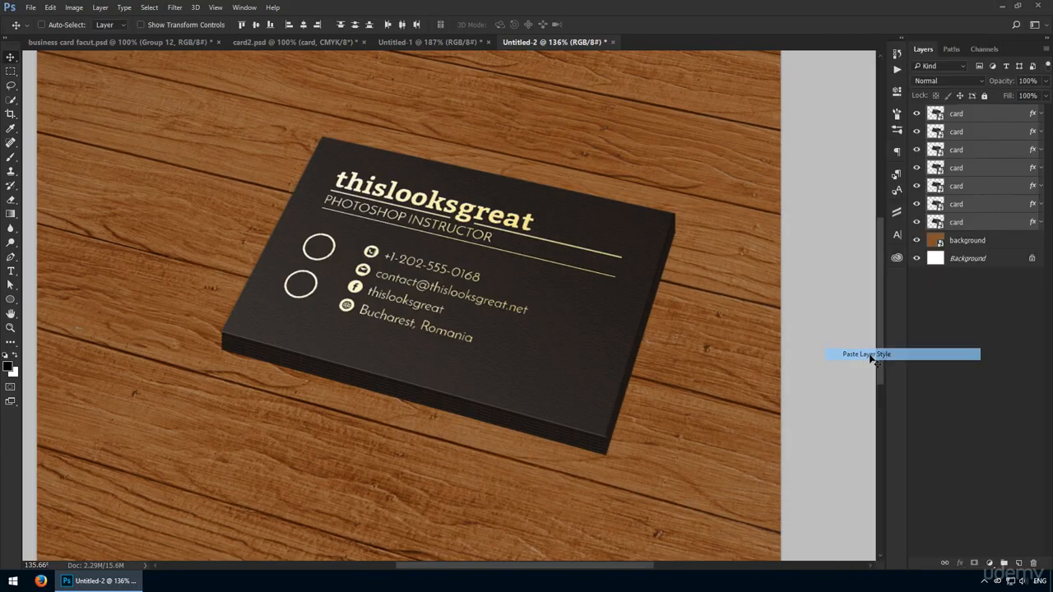
# Inspect the stacked card edges and the far corner up close, and return to the 100% view.
pyautogui.click(975, 168)
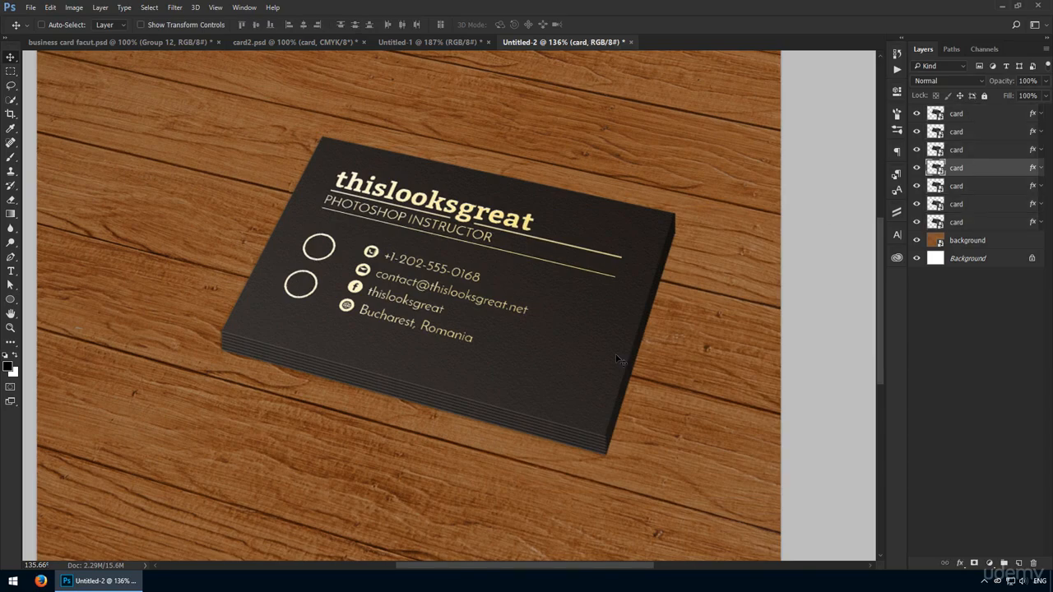
pyautogui.moveTo(274, 353); pyautogui.dragTo(309, 372)
pyautogui.moveTo(705, 429); pyautogui.dragTo(214, 341)
pyautogui.moveTo(627, 139); pyautogui.dragTo(607, 306)
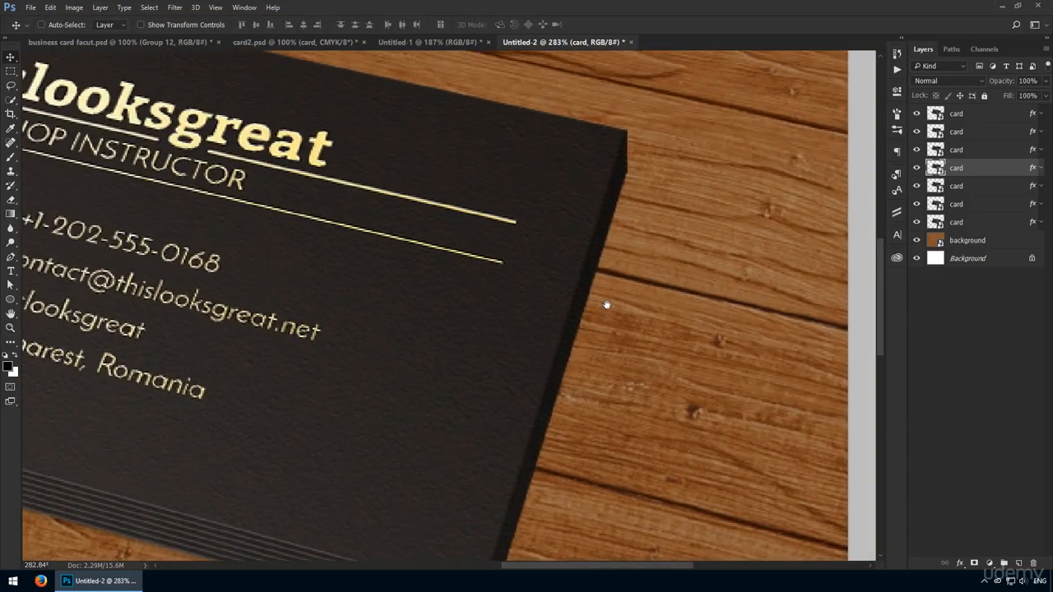
pyautogui.hotkey('ctrl', '1')
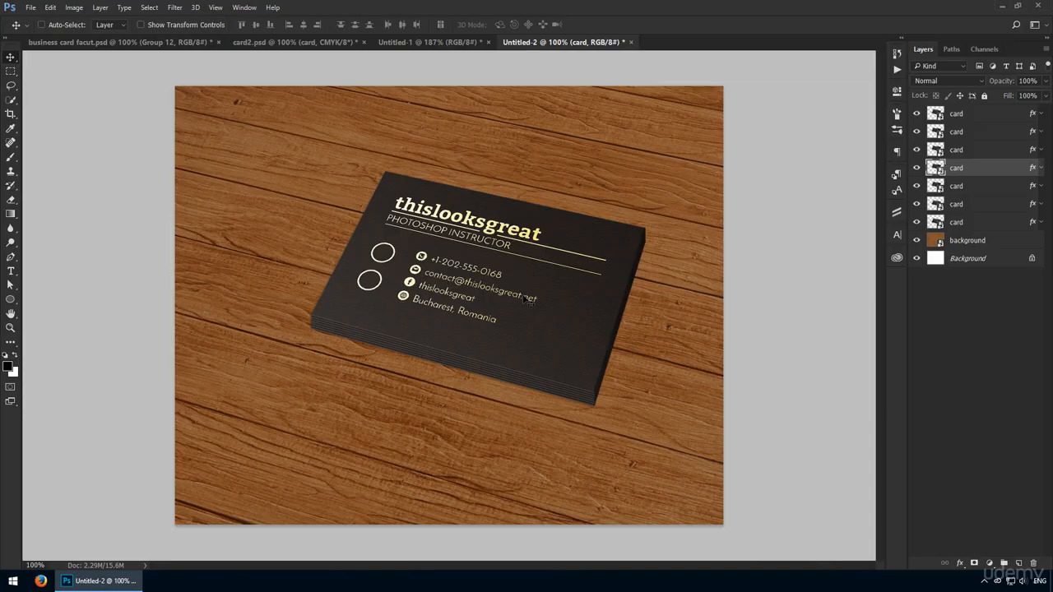